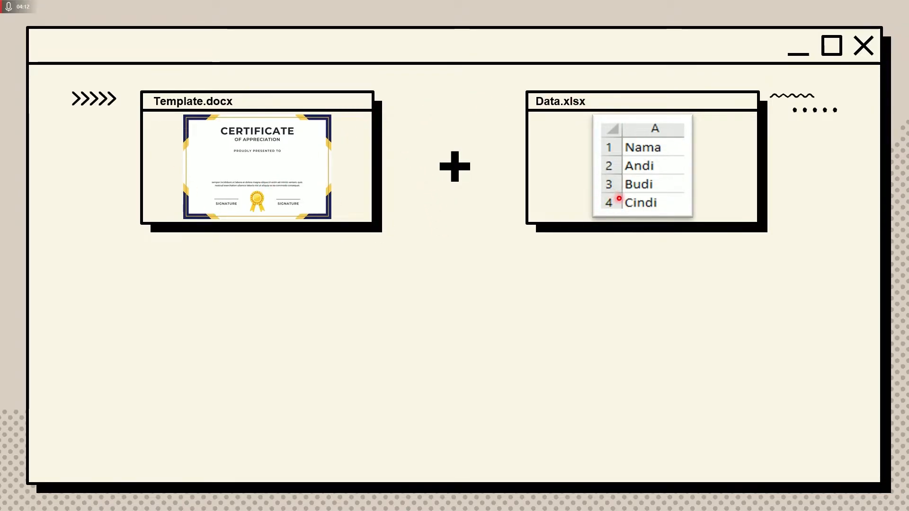
- Show the merged Andi, Budi and Cindi certificates, then exit the slideshow and minimize PowerPoint
key("Right")
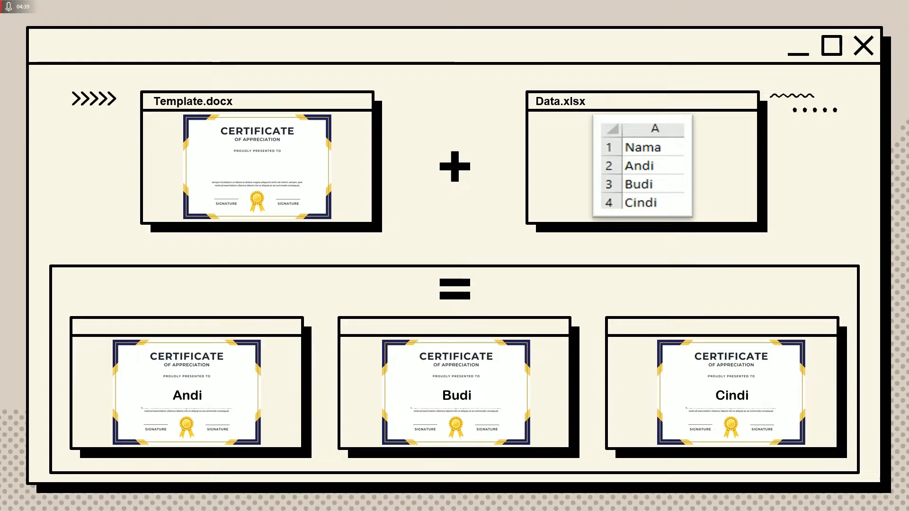
key("Escape")
scroll(96, 334, "up", 5)
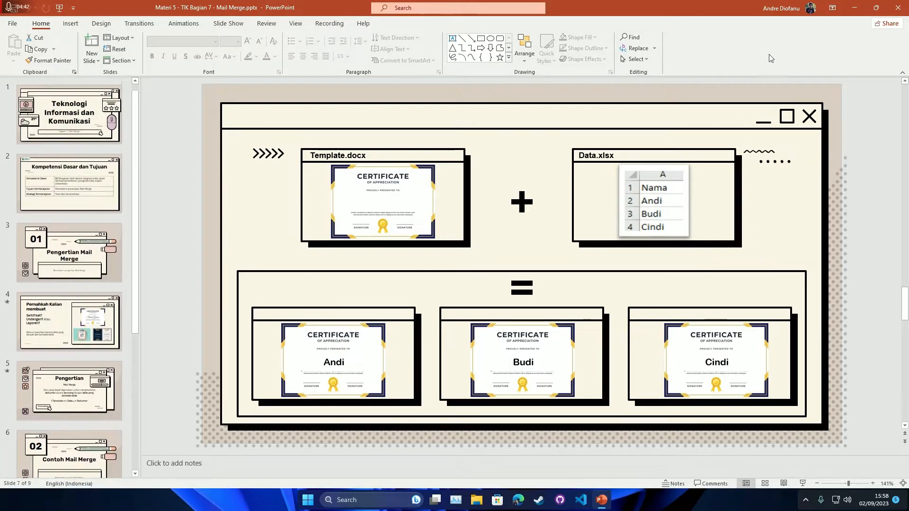
left_click(855, 8)
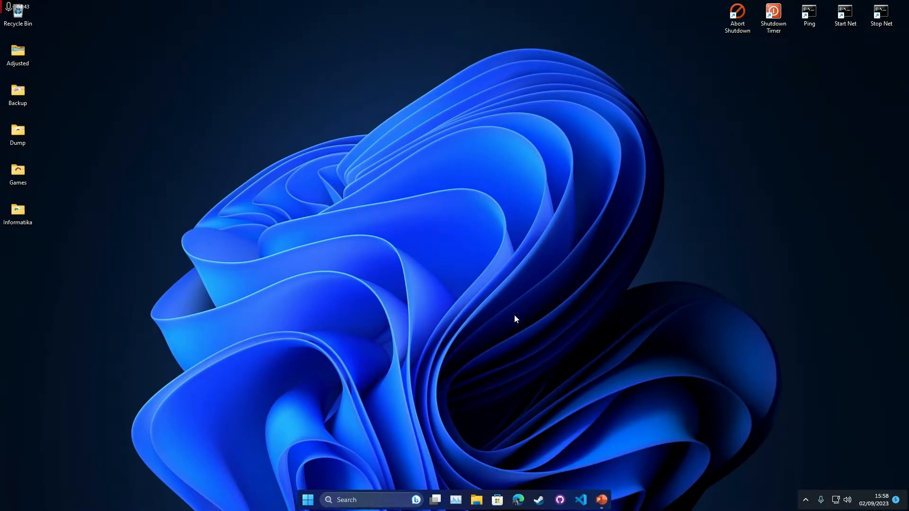
- Launch Word from the Start search and open blank Document1 maximized to full screen
key("super")
type("word")
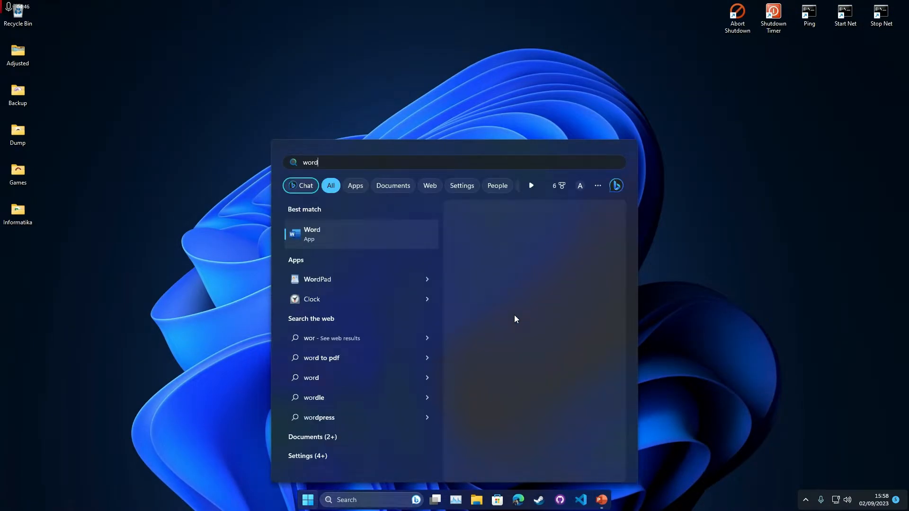
key("Return")
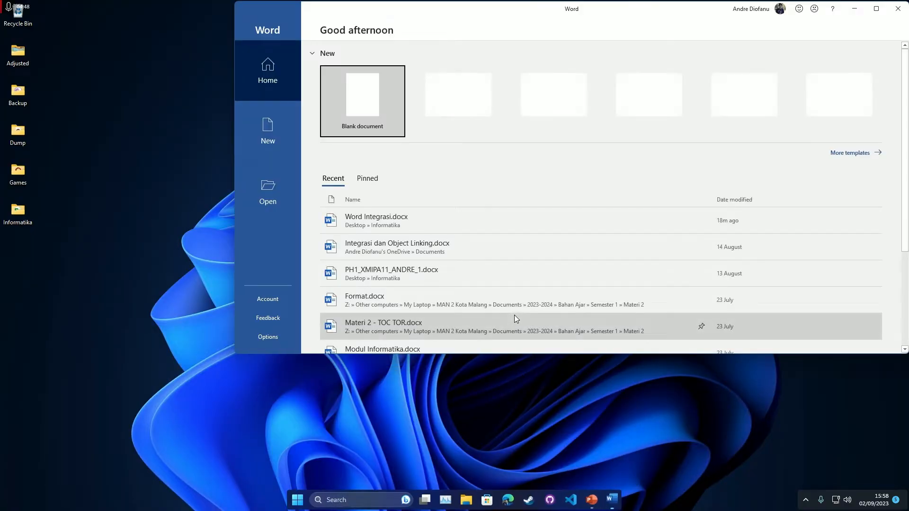
left_click(368, 110)
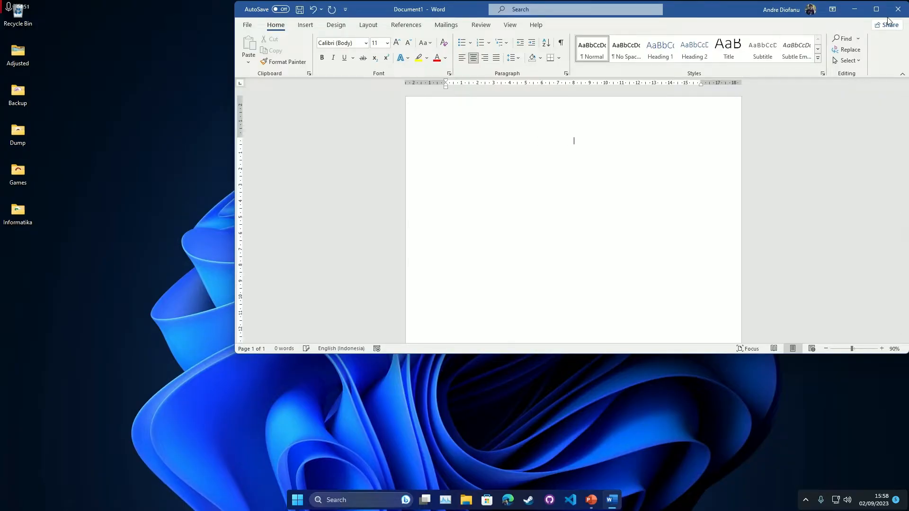
left_click(876, 9)
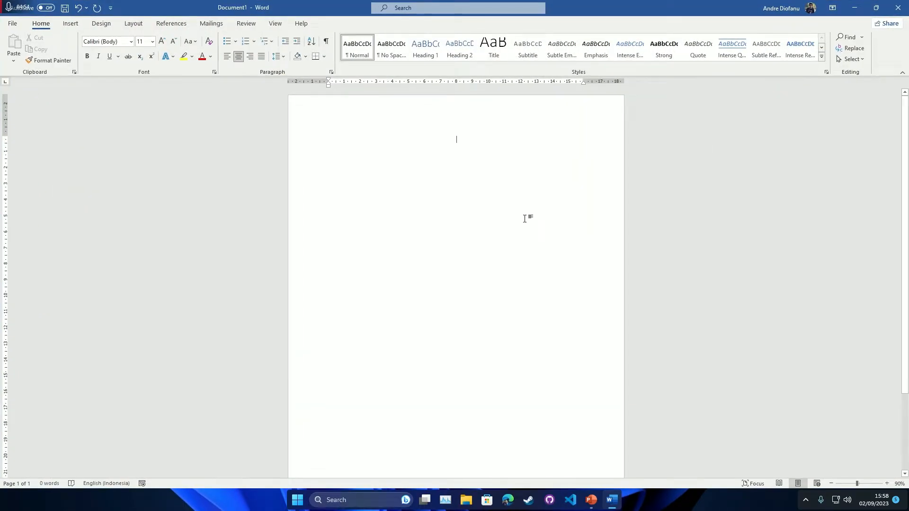
scroll(494, 215, "up", 5, "ctrl")
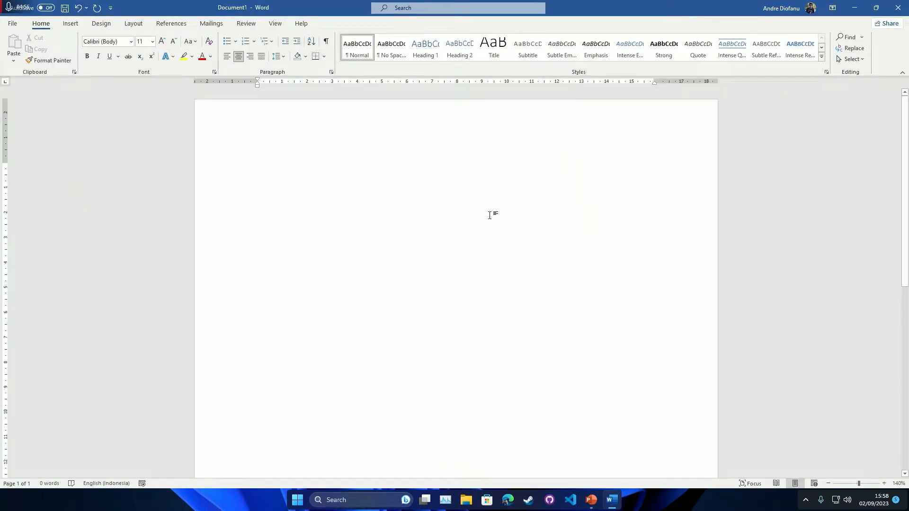
- Type the heading 'DATA WALI MURID SISWA' in bold 14 pt, with the next line left-aligned
type("DATA")
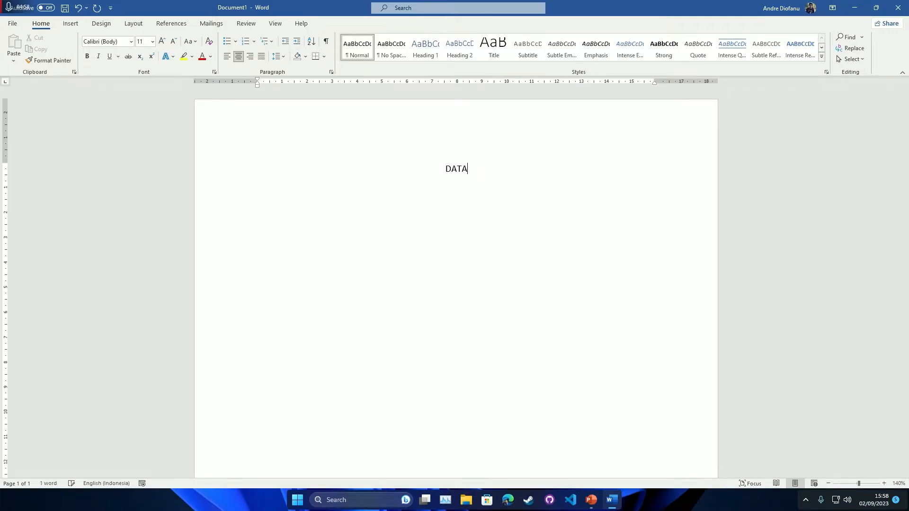
type(" WALI MURID SISWA")
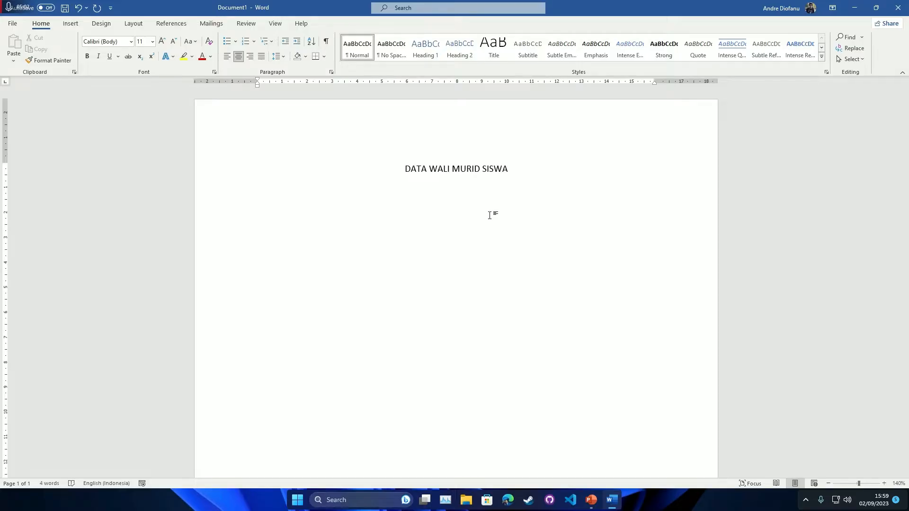
triple_click(470, 169)
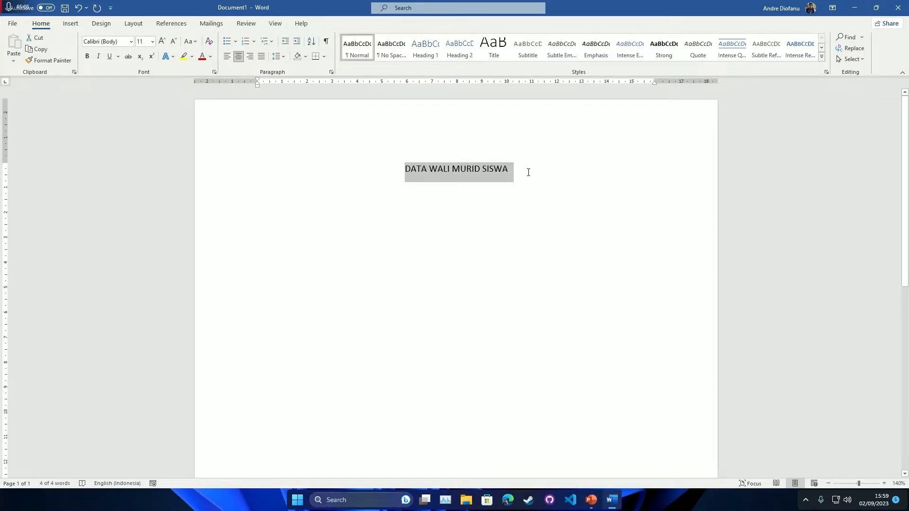
key("ctrl+bracketright")
key("ctrl+bracketright")
key("ctrl+bracketright")
key("ctrl+b")
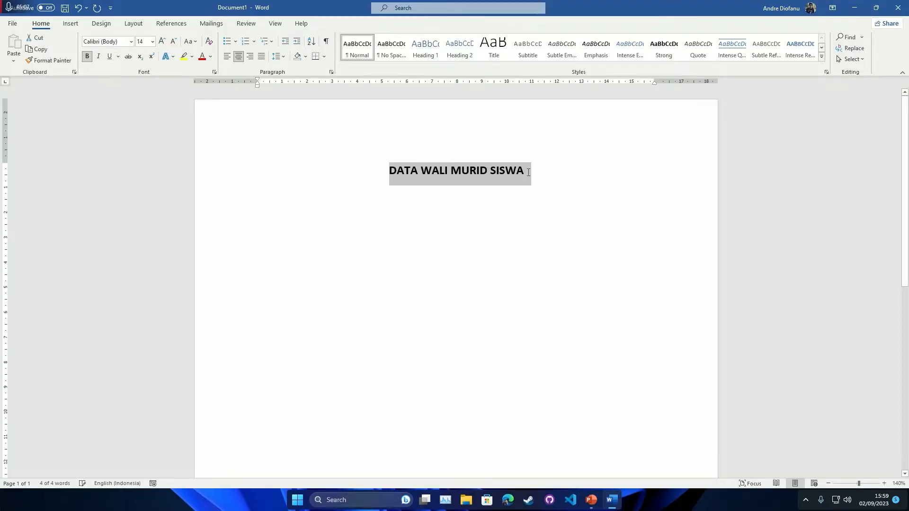
left_click(528, 172)
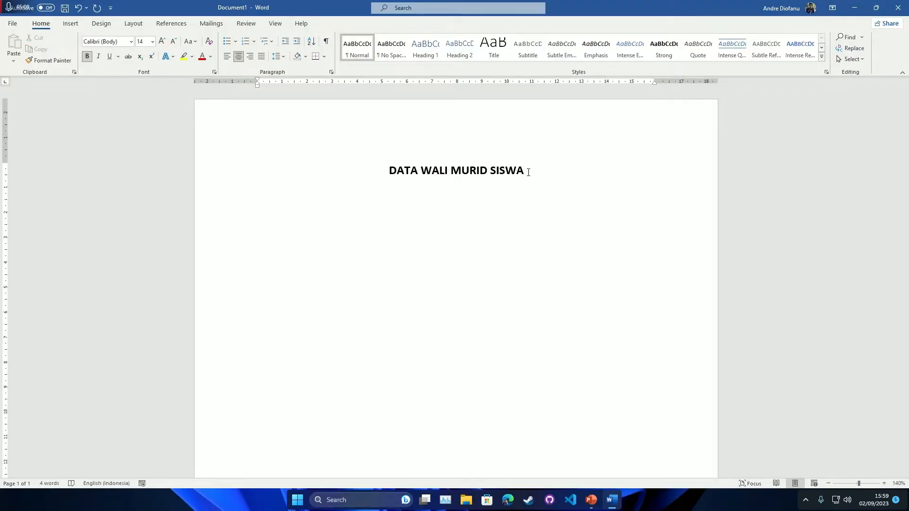
key("ctrl+l")
- Type the labels Nama:, Alamat: and Pekerjaan on separate lines
type("Nama:")
key("Return")
type("Alamat: ")
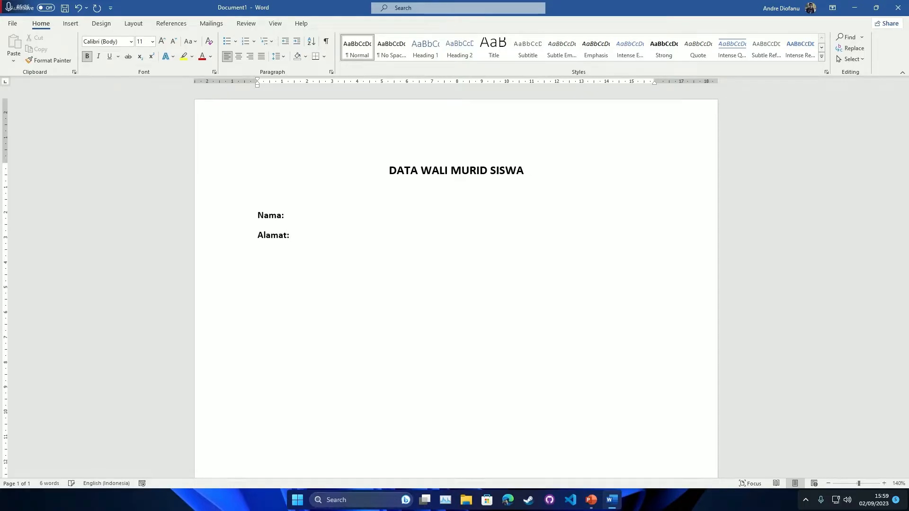
type("Pekerjaan:")
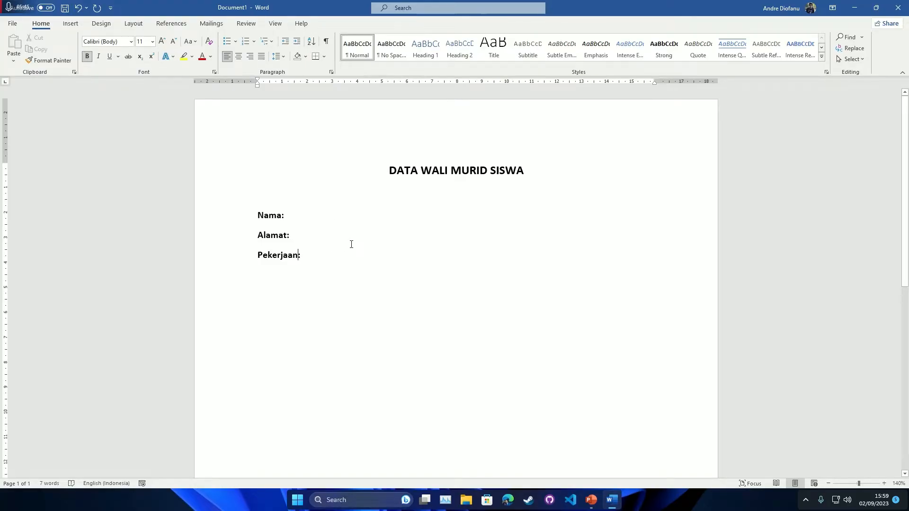
- Insert tabs before the Pekerjaan and Alamat colons so all colons line up in one column
key("BackSpace")
key("BackSpace")
key("BackSpace")
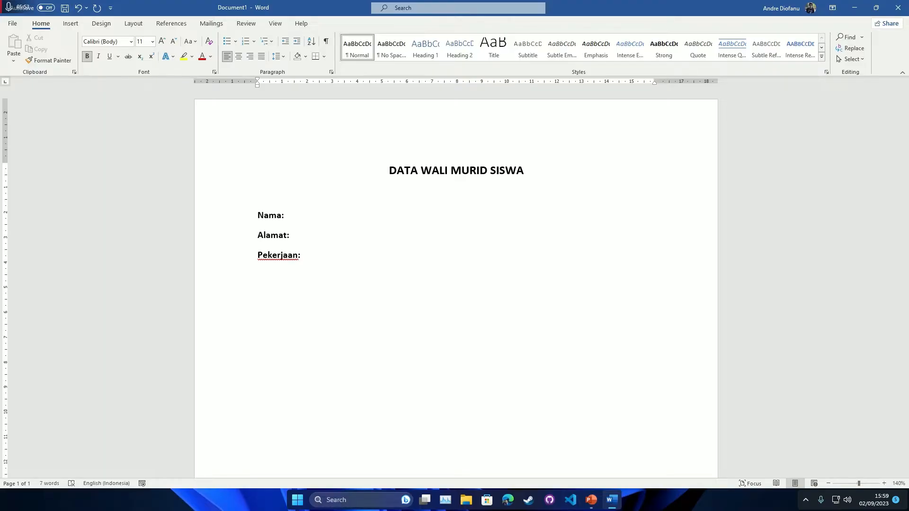
key("Tab")
double_click(283, 254)
left_click(283, 254)
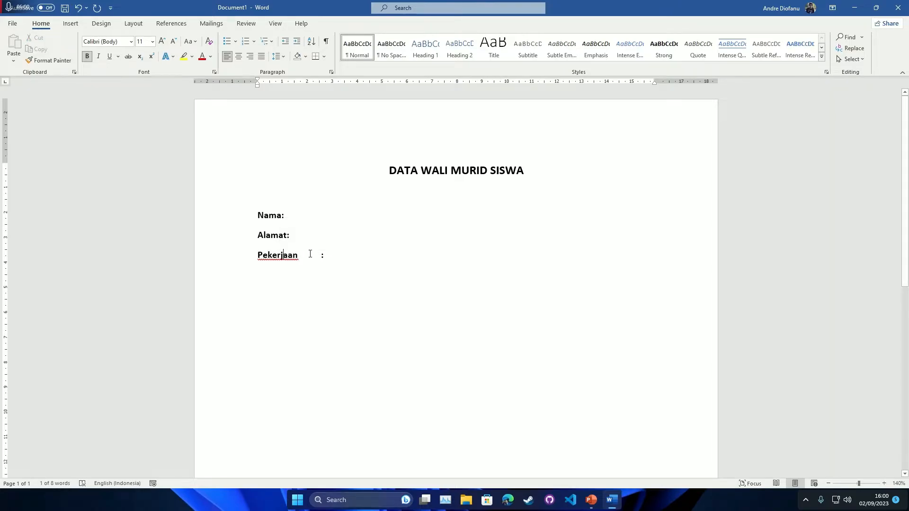
left_click(287, 236)
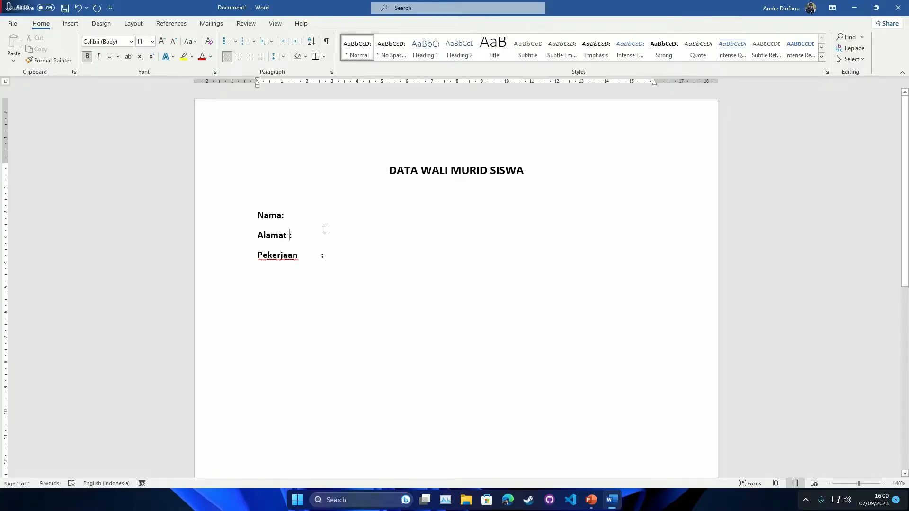
key("Tab")
key("Tab")
scroll(356, 270, "down", 10)
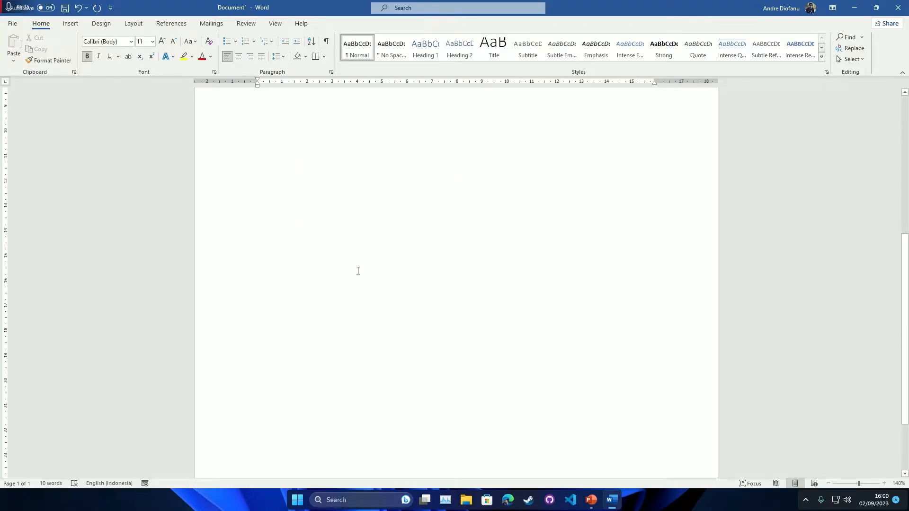
scroll(356, 271, "up", 10)
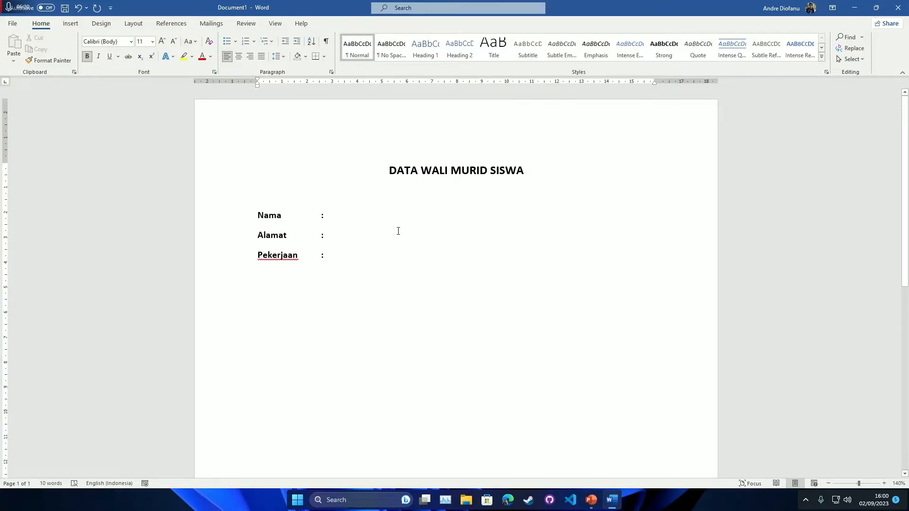
- Save the form as 'Word Mail Merge.docx' in the Informatika folder on the Desktop
key("ctrl+s")
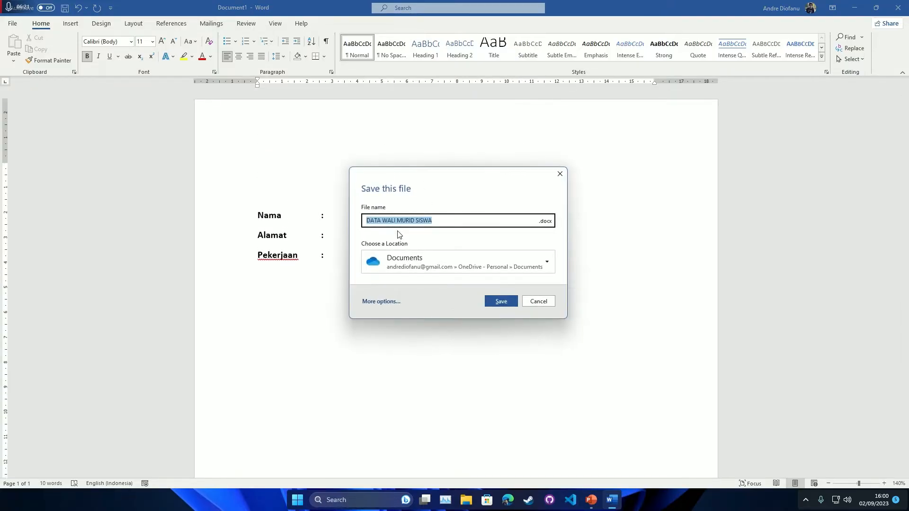
left_click(378, 303)
left_click(324, 114)
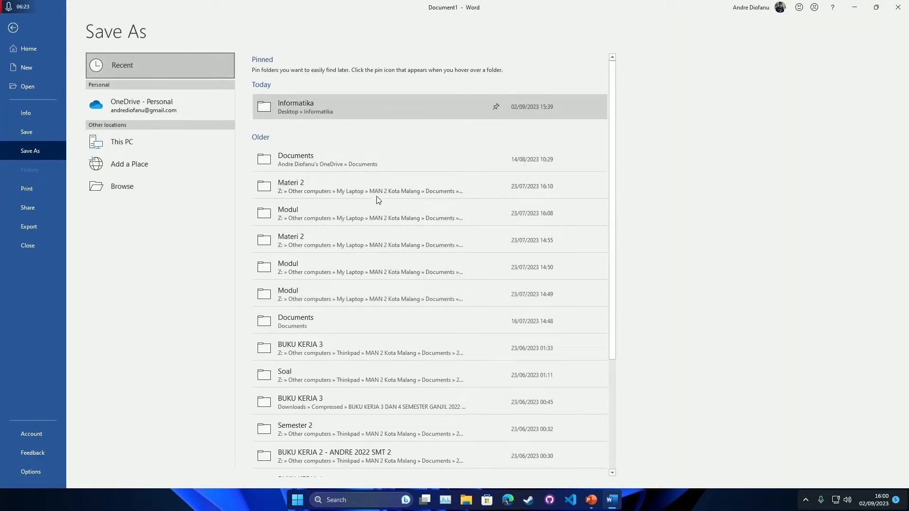
type("W")
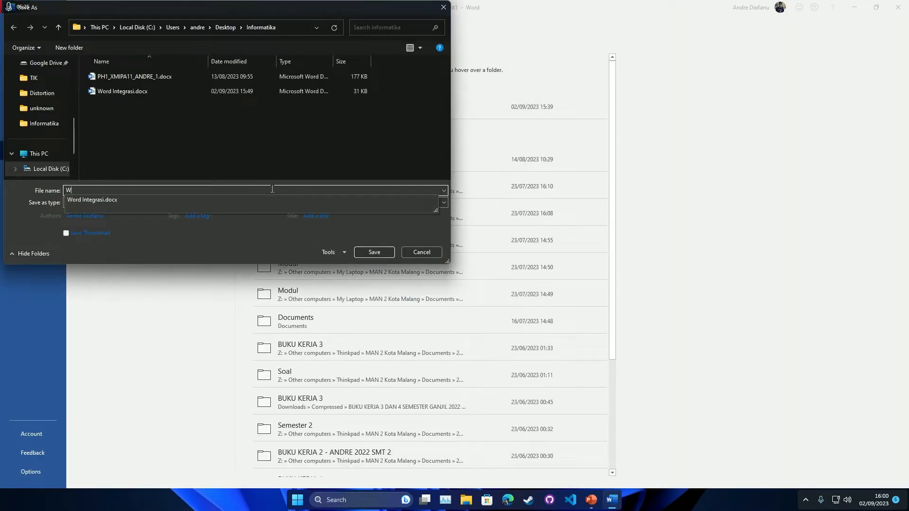
type("ord Mail")
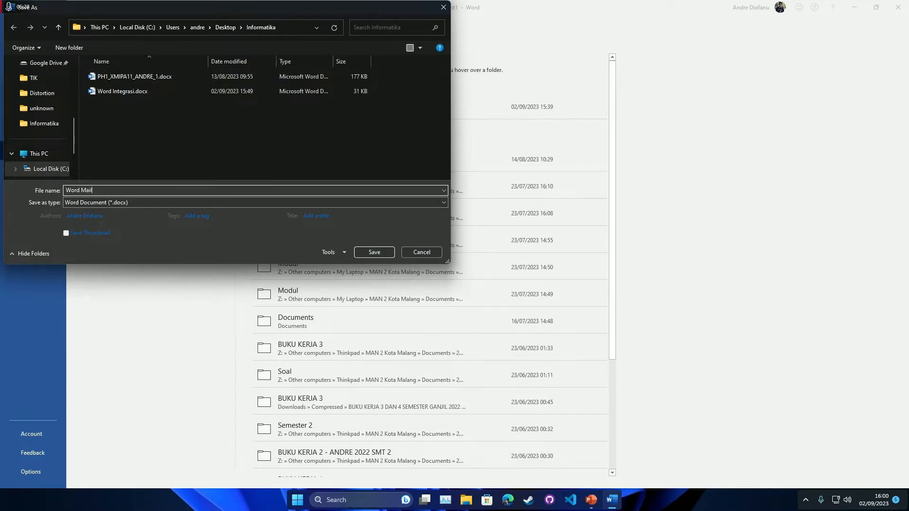
type(" merg")
key("BackSpace")
type("Merge")
key("Return")
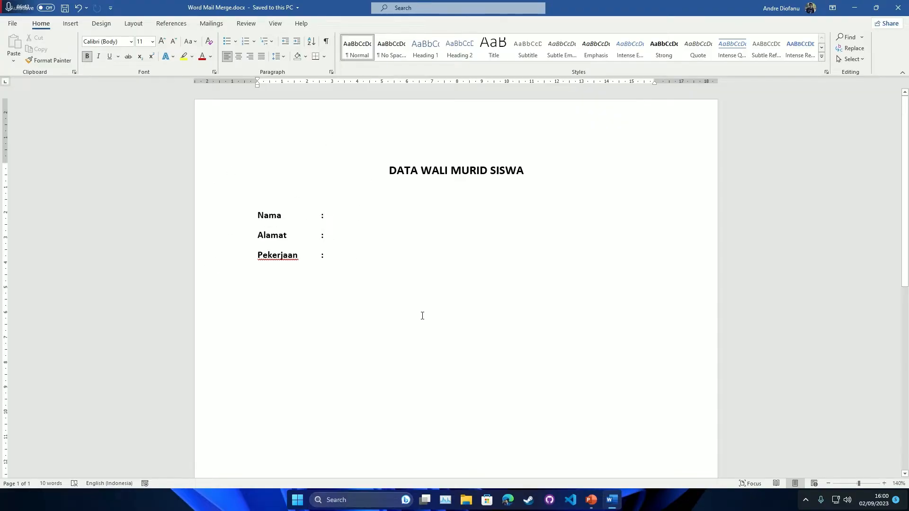
- Launch Excel with a blank Book1 snapped to the right half, Word form on the left
left_click(592, 499)
left_click(591, 499)
key("super")
type("excel")
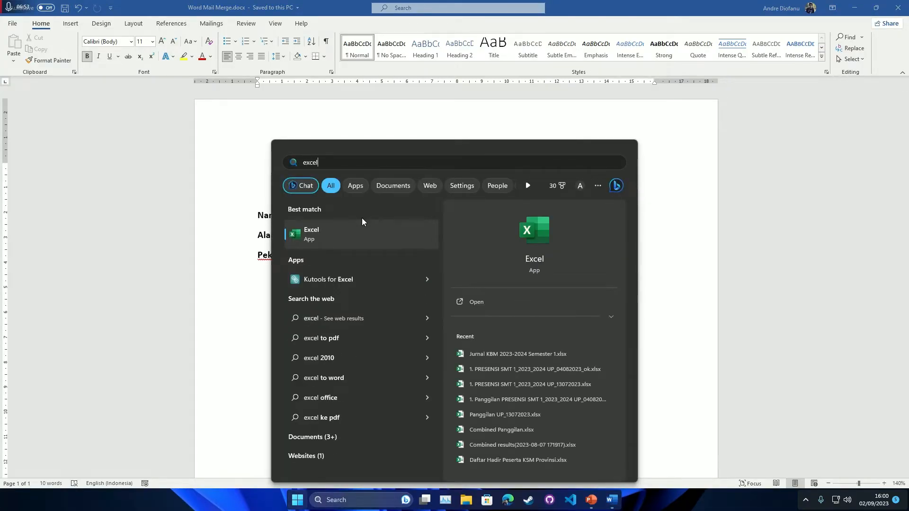
key("Return")
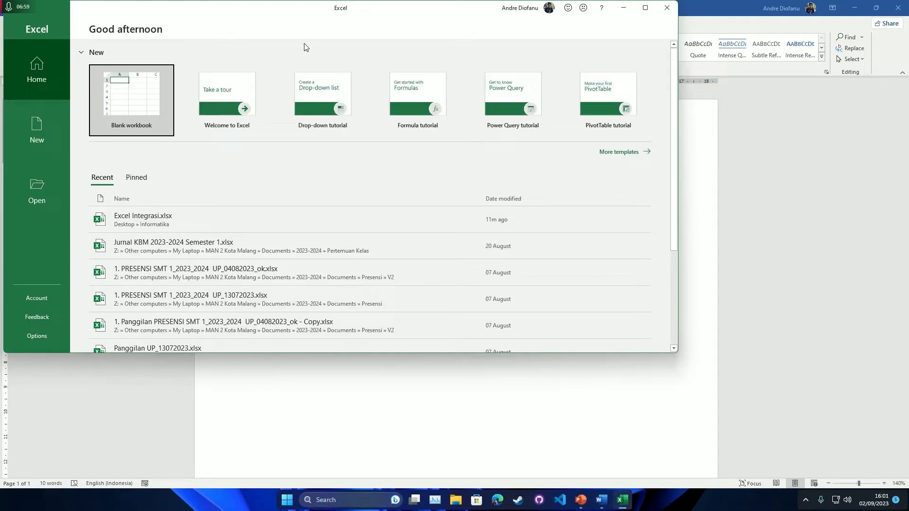
left_click(142, 103)
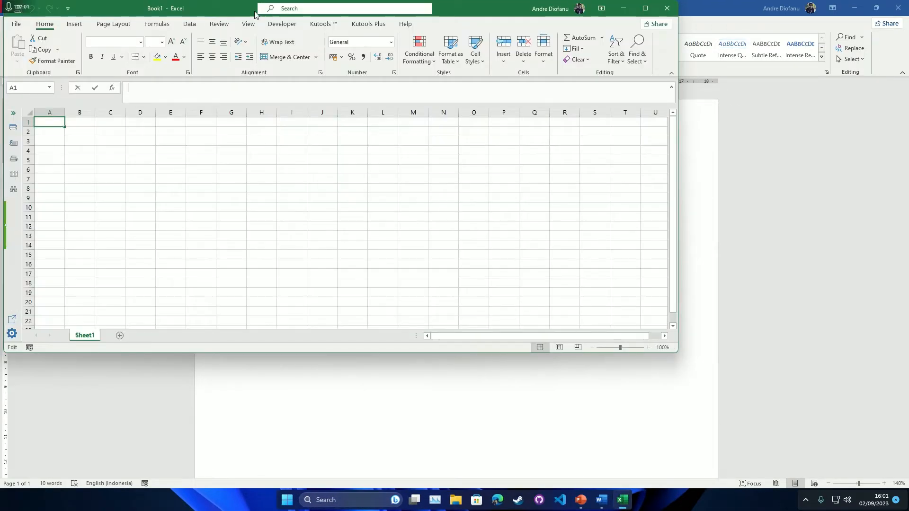
left_click_drag(254, 13, 908, 163)
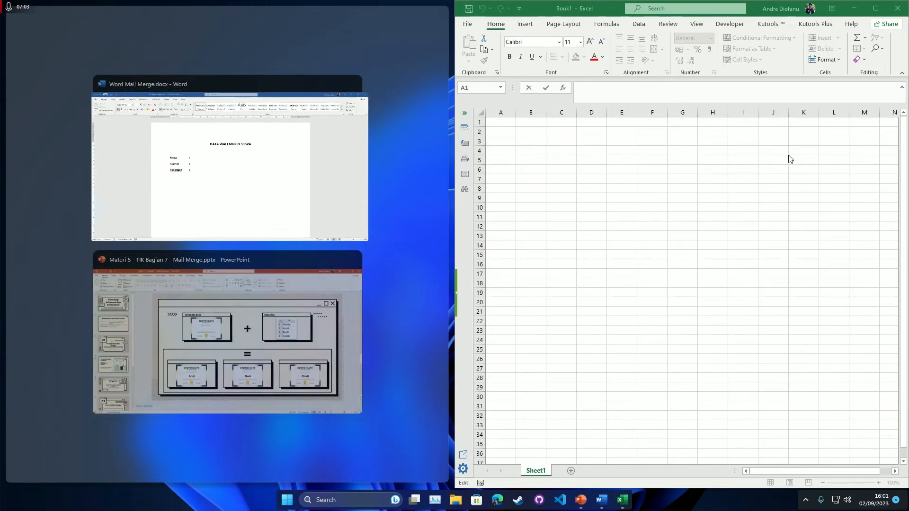
left_click(268, 146)
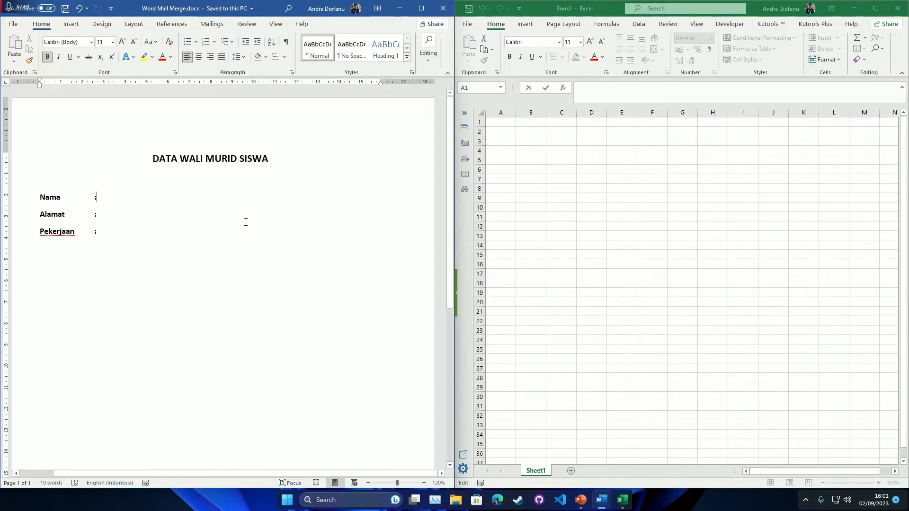
- Zoom Sheet1 to about 220% and indicate cells A1, B1 and C1 for the form's headers
left_click(519, 169)
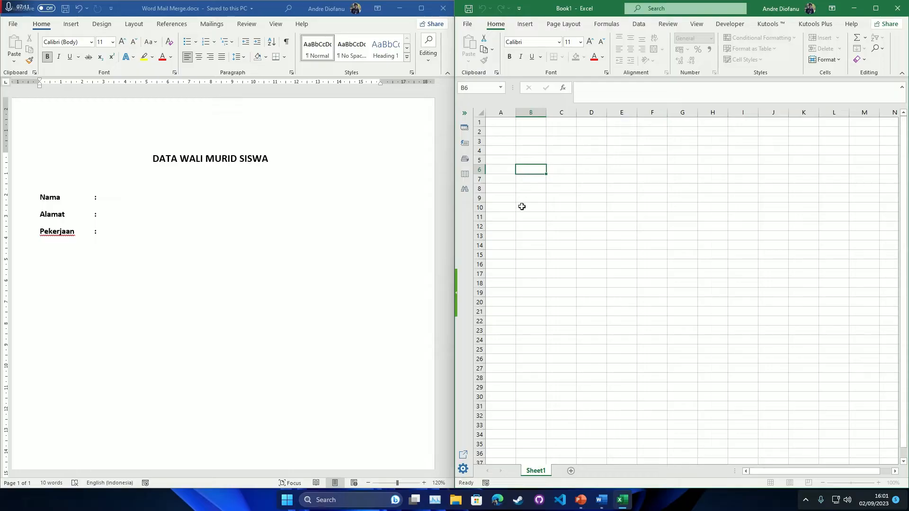
left_click(515, 129)
left_click(501, 124)
scroll(502, 128, "up", 8, "ctrl")
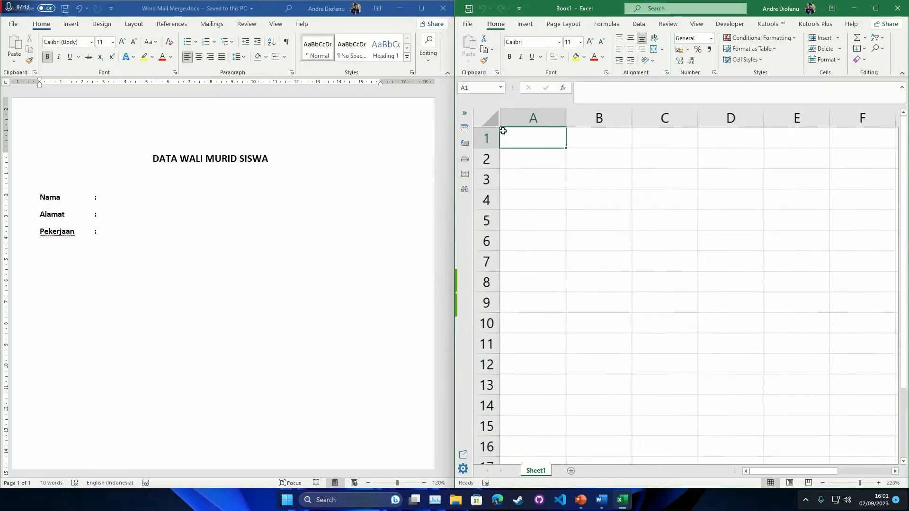
left_click(535, 156)
left_click(523, 139)
left_click(615, 144)
left_click(665, 142)
left_click(592, 145)
left_click(518, 138)
left_click(591, 138)
left_click(654, 141)
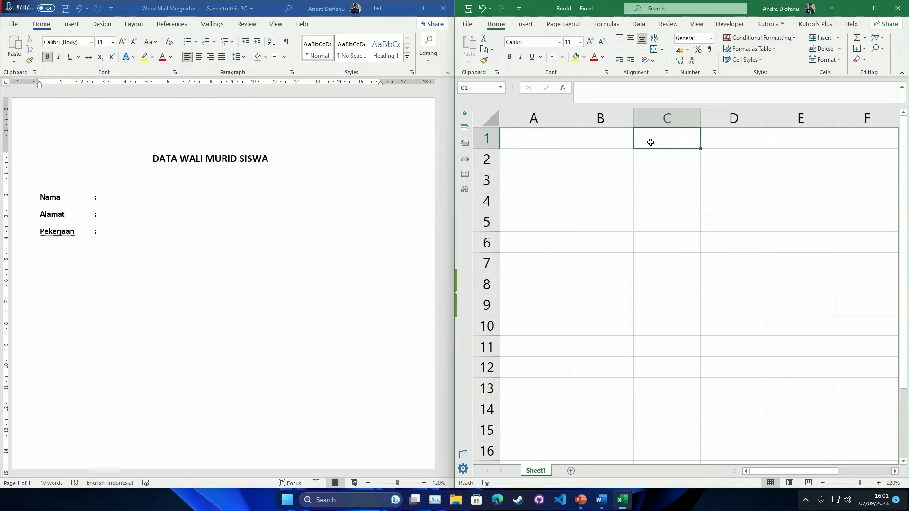
left_click(57, 198)
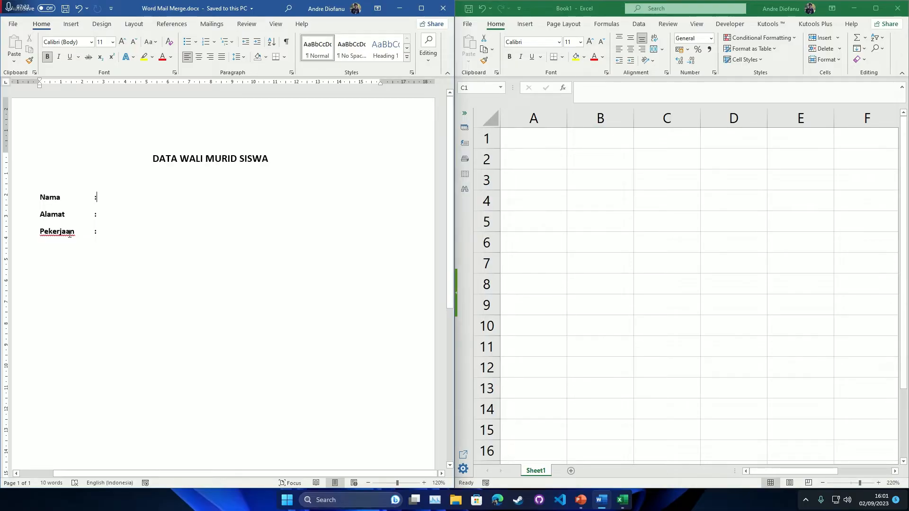
- Enter the headers Nama, Alamat and Pekerjaan across cells A1 to C1
left_click(535, 137)
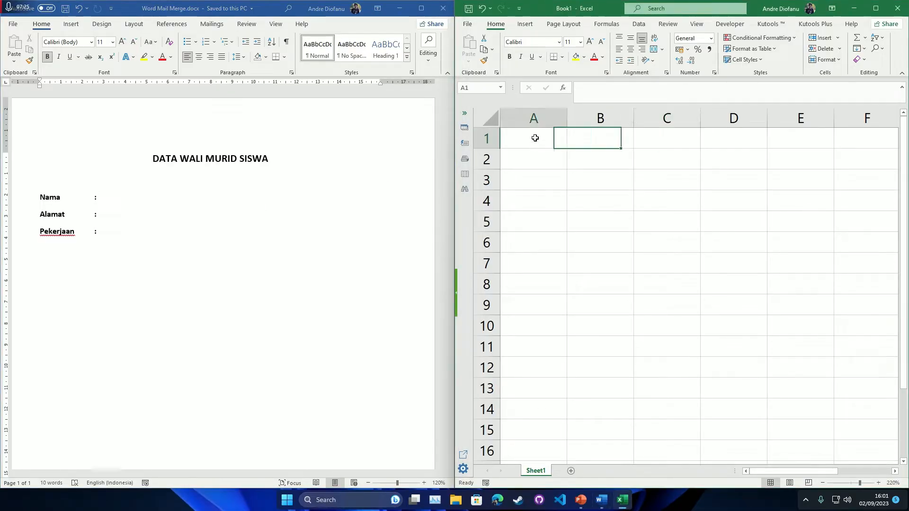
type("Nama")
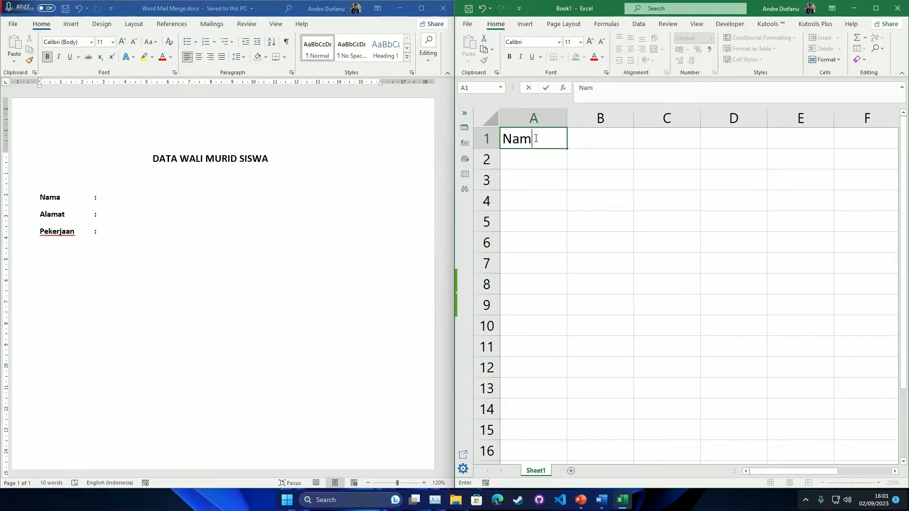
key("Tab")
type("mat")
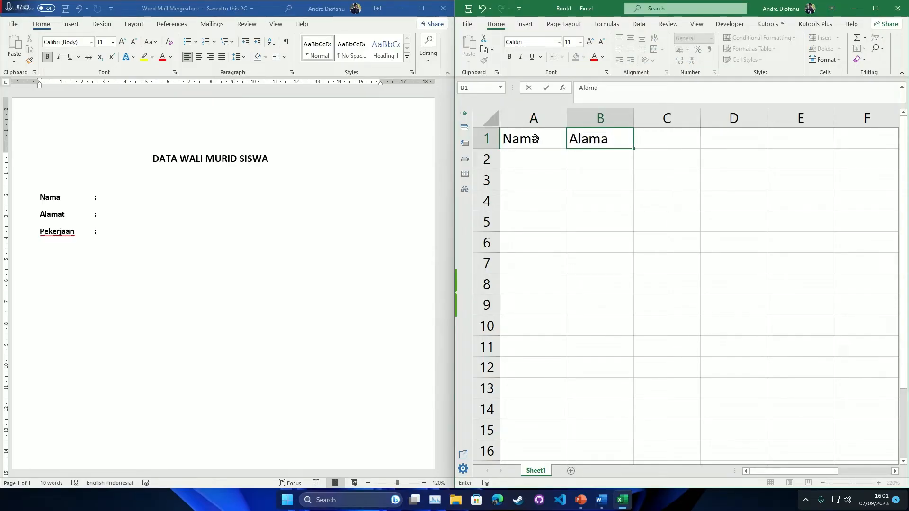
key("Tab")
type("Pekerjaan")
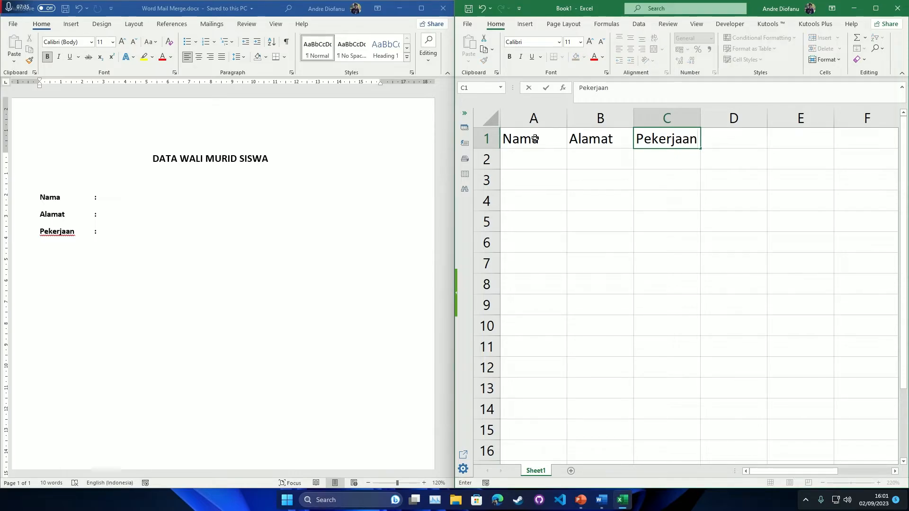
left_click(539, 151)
- Retype cell A1 as Nama after a trial Data1 entry, then select A2
left_click(535, 138)
type("Data1")
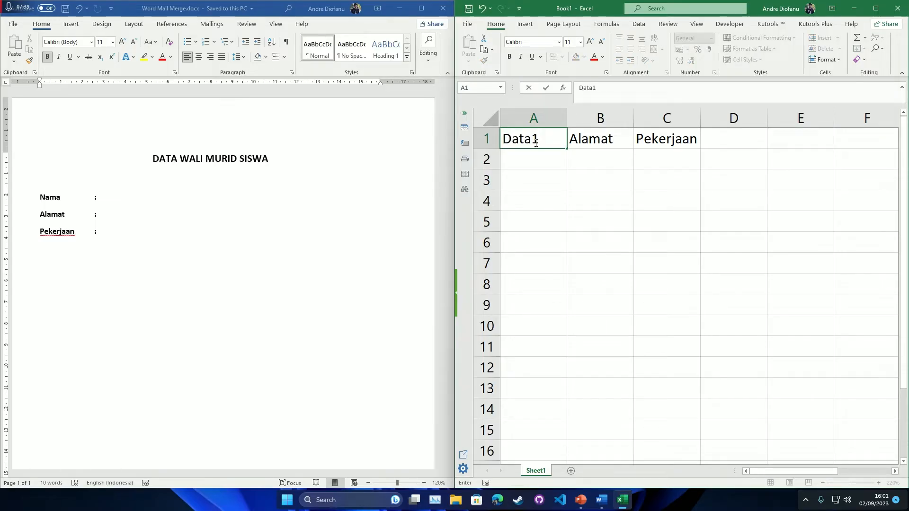
key("Tab")
left_click(526, 138)
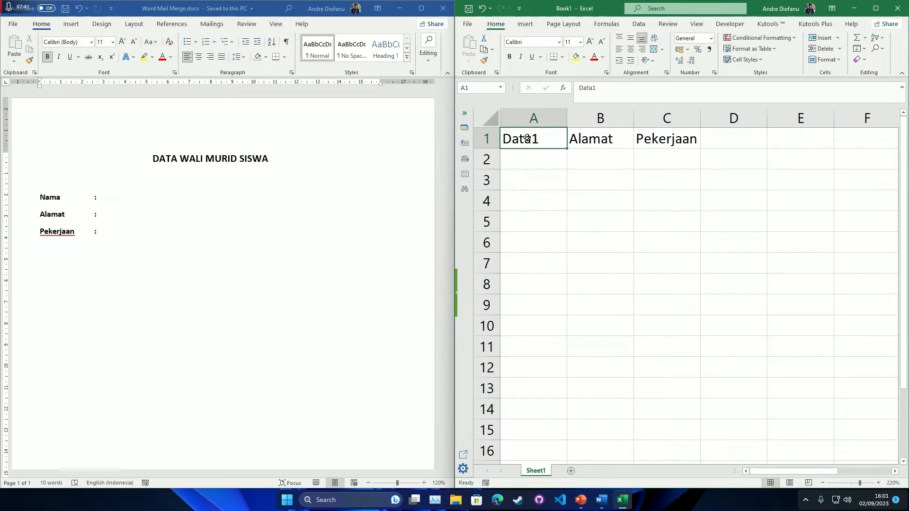
type("nam")
key("BackSpace")
key("BackSpace")
key("BackSpace")
type("Nama")
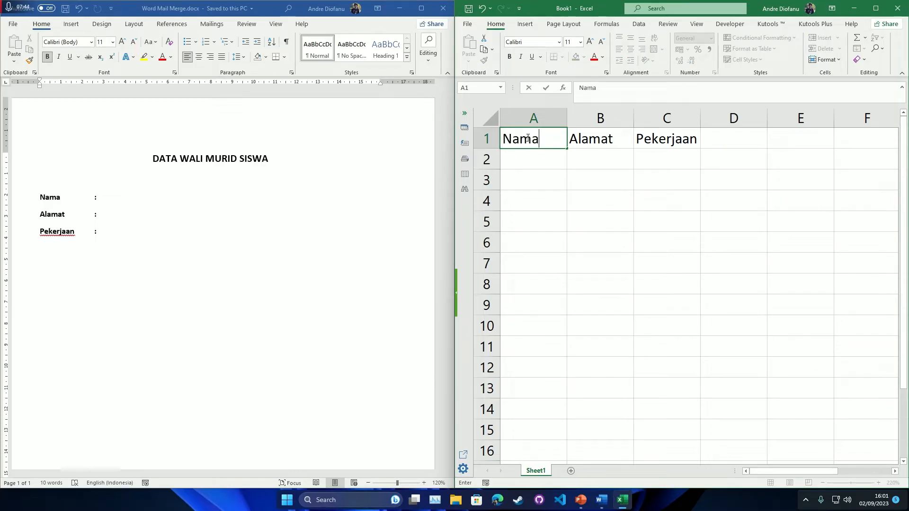
left_click(592, 144)
left_click(544, 141)
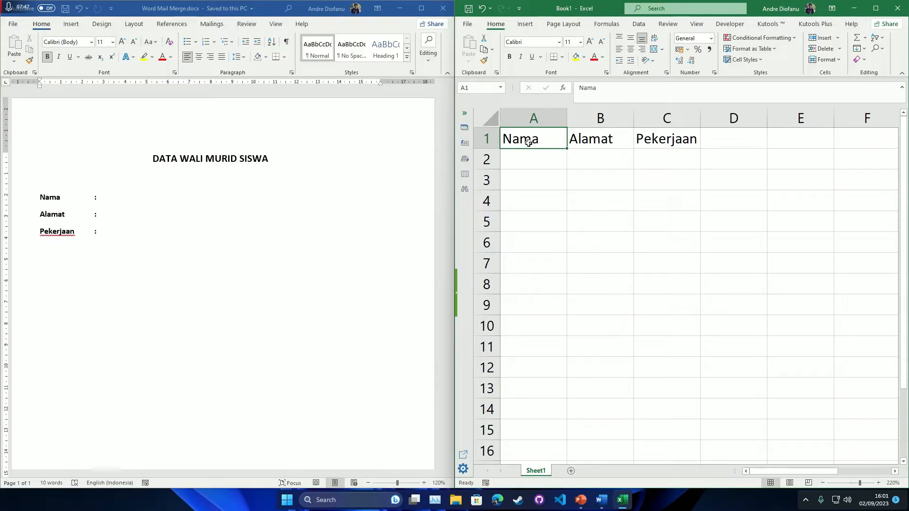
left_click(525, 158)
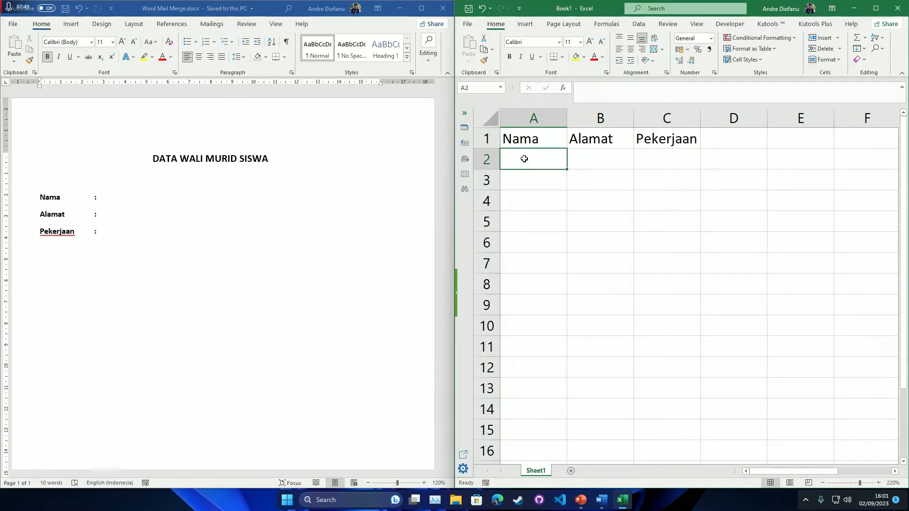
- Enter the names Adi, Budi, Cindi, Dimas and Endang in cells A2 to A6
left_click_drag(512, 160, 660, 236)
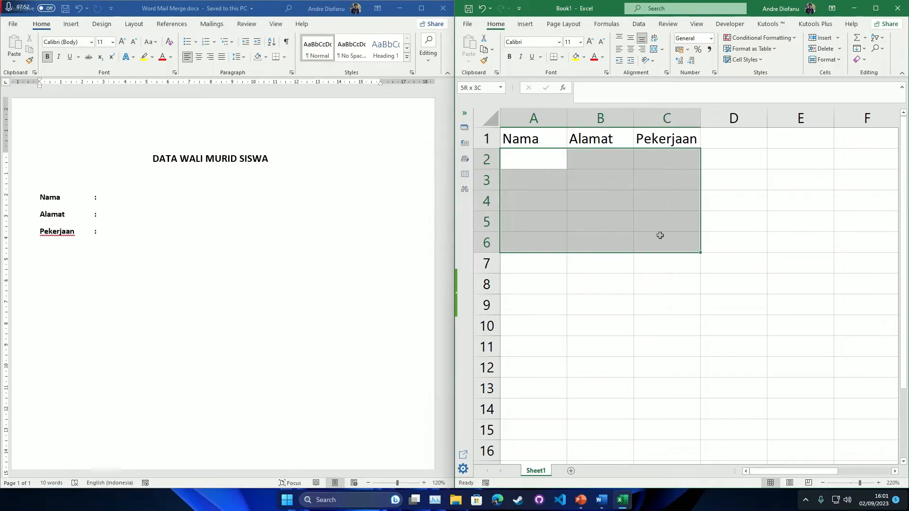
left_click(536, 172)
left_click(530, 158)
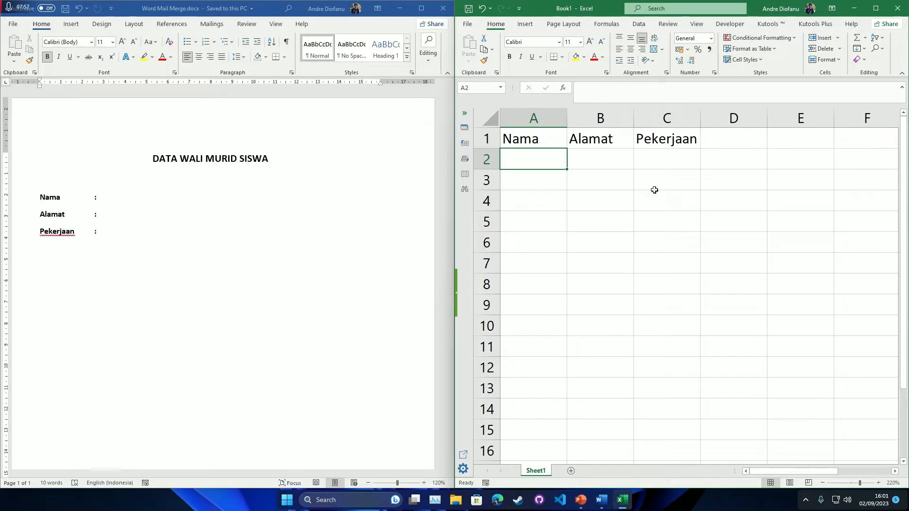
left_click(574, 208)
left_click(524, 158)
type("Adi")
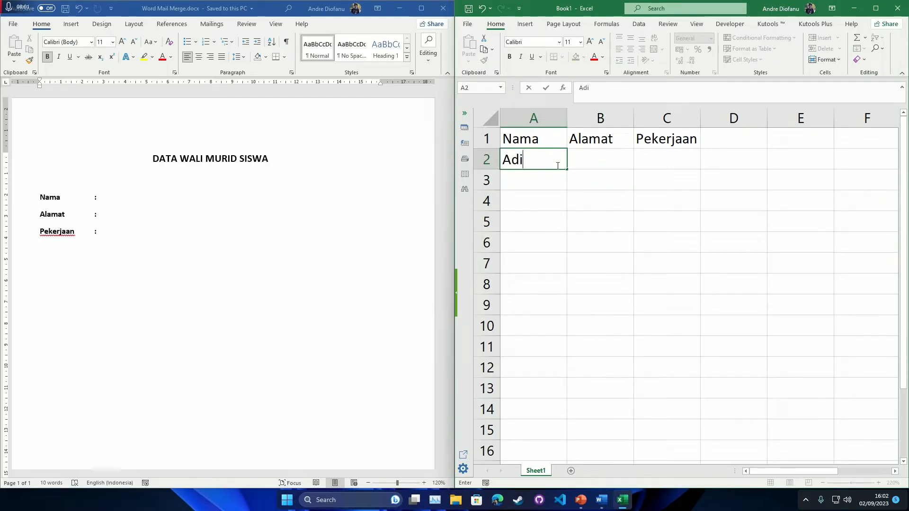
key("Return")
type("Budi")
key("Return")
type("Cindi")
key("Return")
type("Dimas")
key("Return")
type("EndangJl Jakarta")
- Enter addresses Jl Jakarta, Jl Bandung, Jl Bogor, Jl Surabaya and Jl Bondowoso in column B
key("Return")
type("Jl Bandung")
key("Return")
type("Jl bogor")
key("Return")
left_click(585, 202)
type("Jl Bogor")
key("Return")
type("Jl Surabaya")
key("Return")
type("Jl Bondowoso")
- Enter occupations Karyawan Swasta, Guru, Dokter, Pilot and Masinis in cells C2 to C6
left_click(671, 161)
type("Karyawan Swasta")
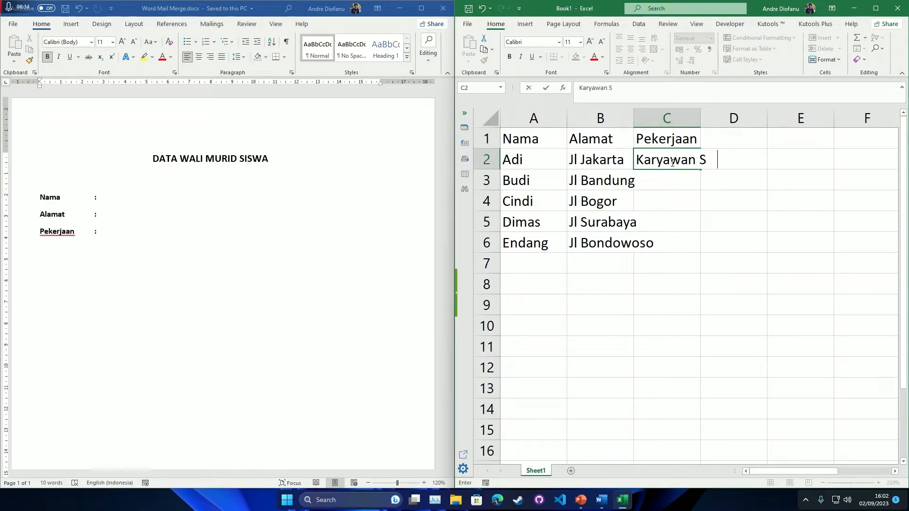
key("Return")
type("Guru")
key("Return")
type("Dokter")
key("Return")
type("Pilot")
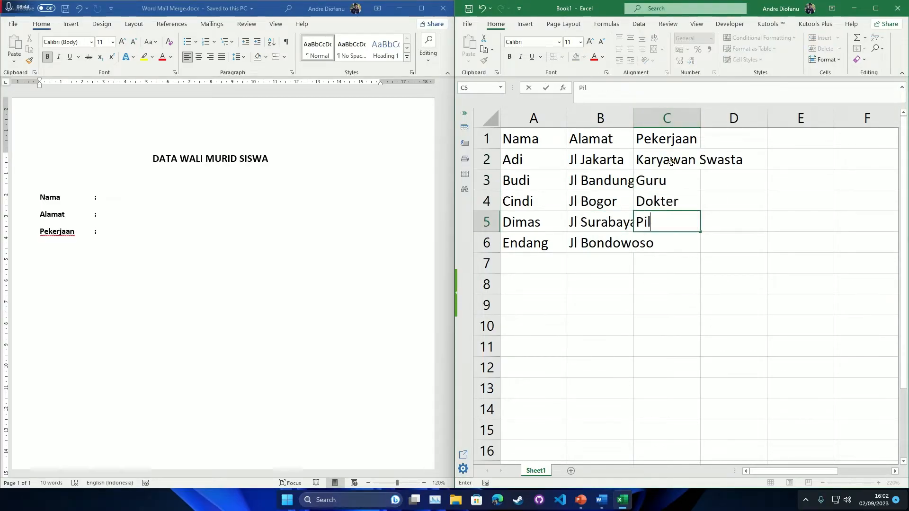
key("Return")
type("Masinis")
- Review the entered records, then select the entire worksheet
left_click(617, 188)
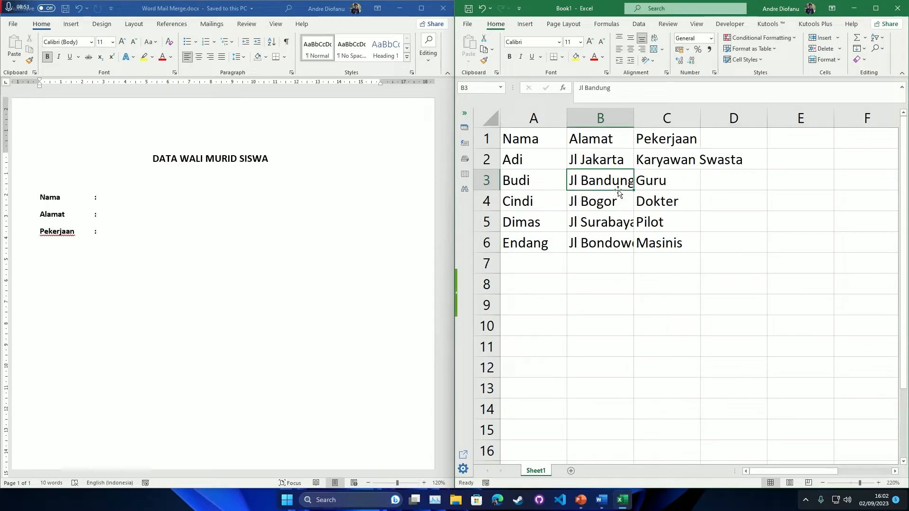
left_click(517, 162)
left_click_drag(525, 161, 655, 240)
left_click(544, 178)
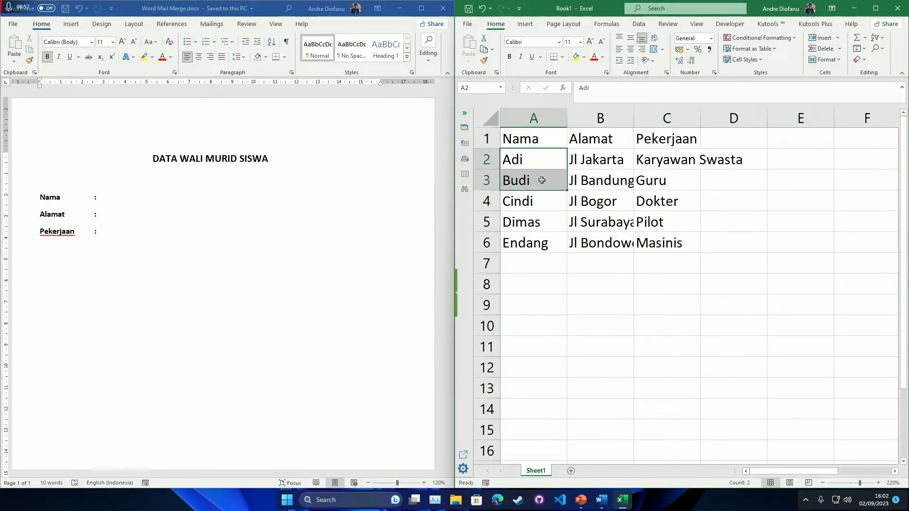
left_click(611, 177)
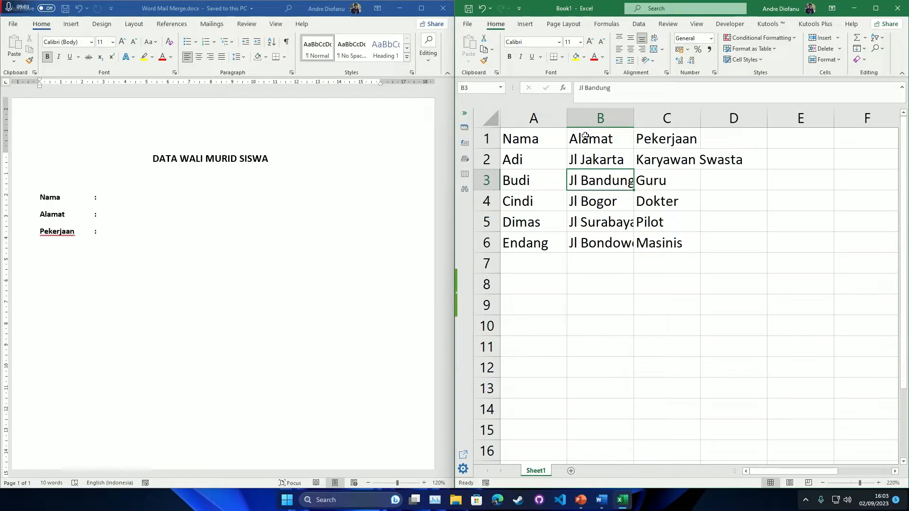
left_click(491, 118)
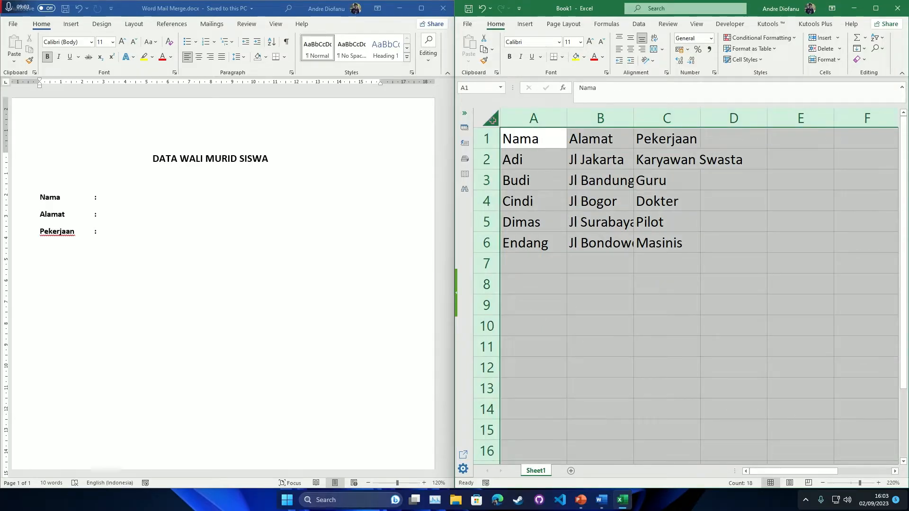
- AutoFit all columns so Jl Bondowoso and Karyawan Swasta display in full
double_click(568, 114)
left_click(599, 160)
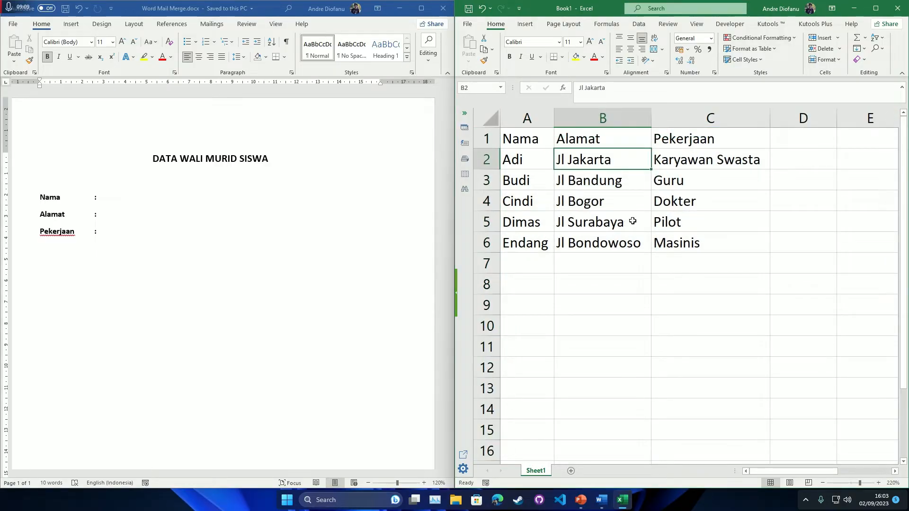
mouse_move(544, 145)
left_mouse_down()
mouse_move(682, 223)
mouse_move(684, 235)
left_mouse_up()
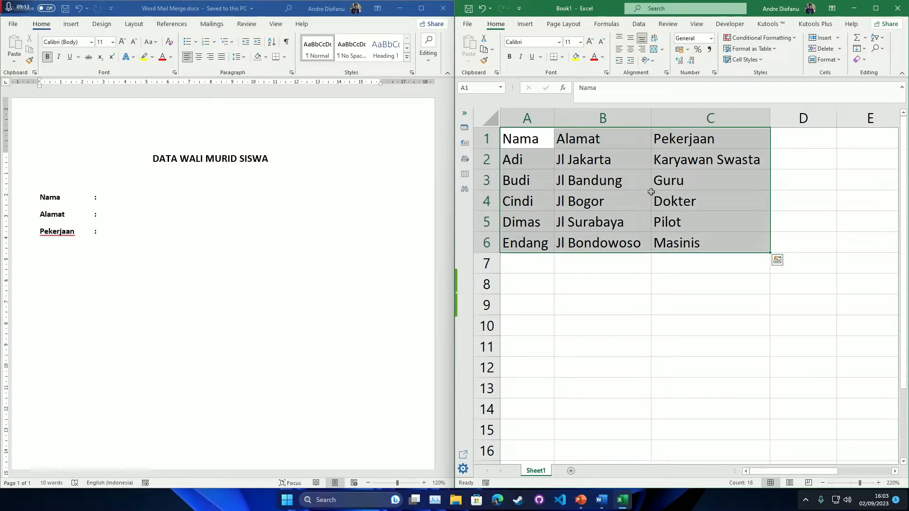
left_click(615, 161)
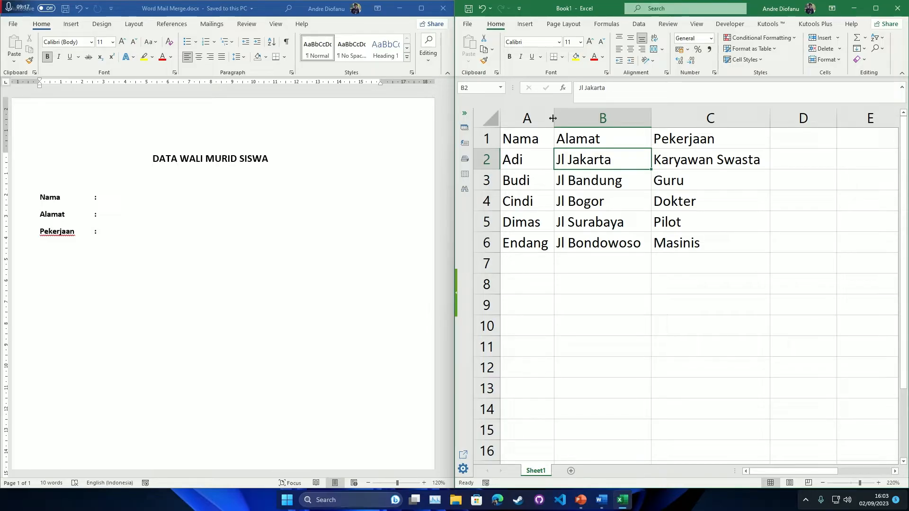
left_click(638, 205)
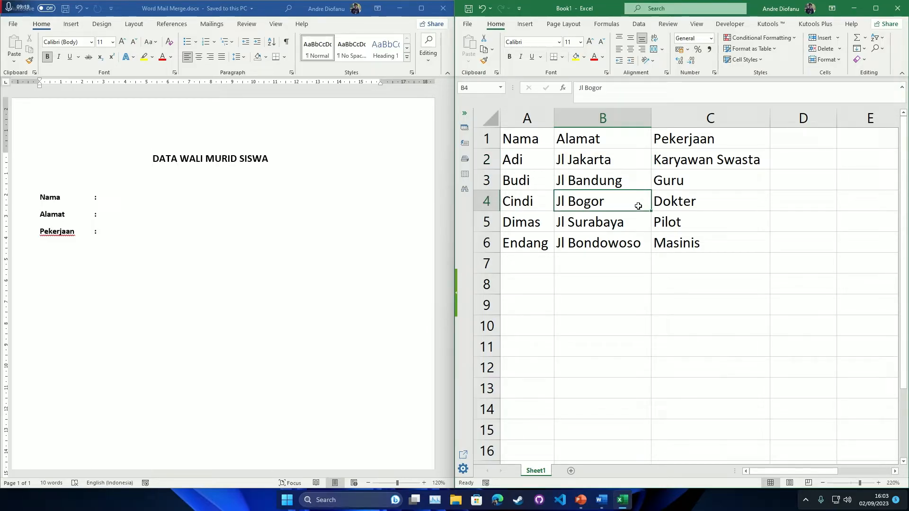
- Glance at the Word form, then bring up the Save As page for the workbook
left_click(239, 207)
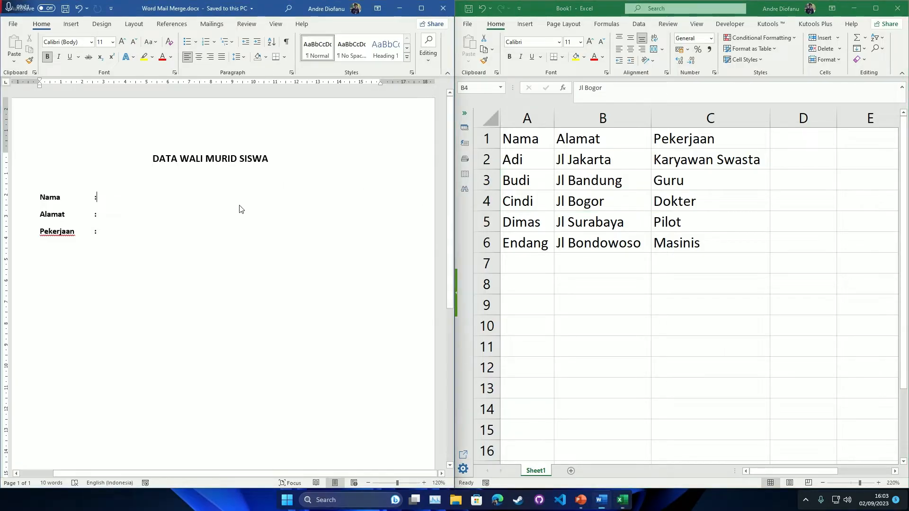
left_click(655, 168)
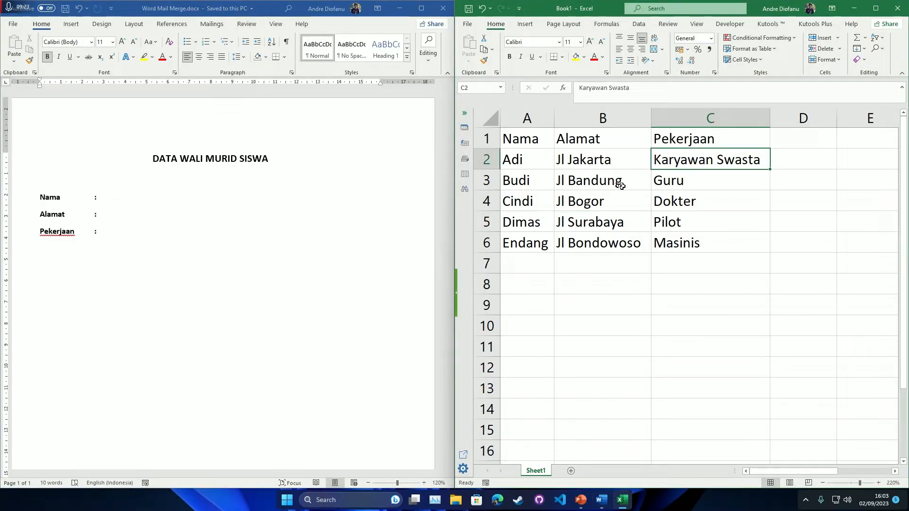
key("ctrl+s")
- Save the student workbook to the Desktop Informatika folder under the name 'Excel Mail Merge'
left_click(604, 299)
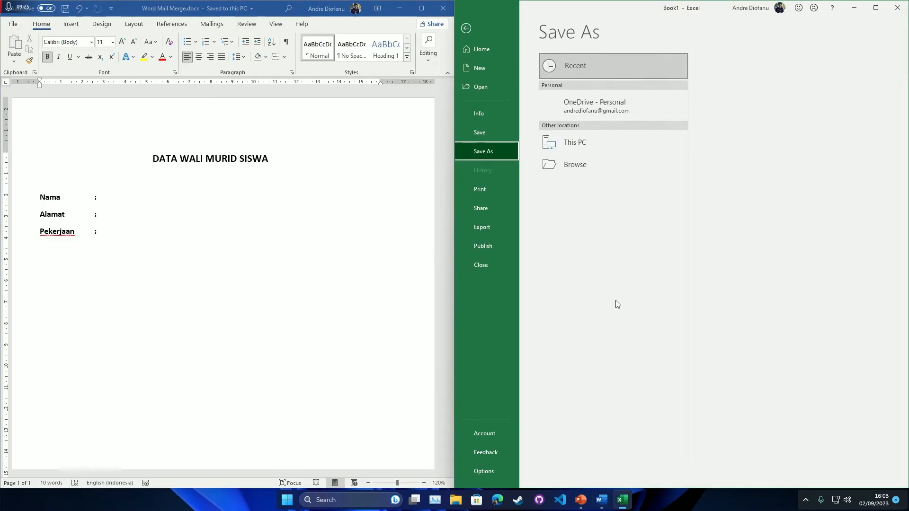
left_click(741, 121)
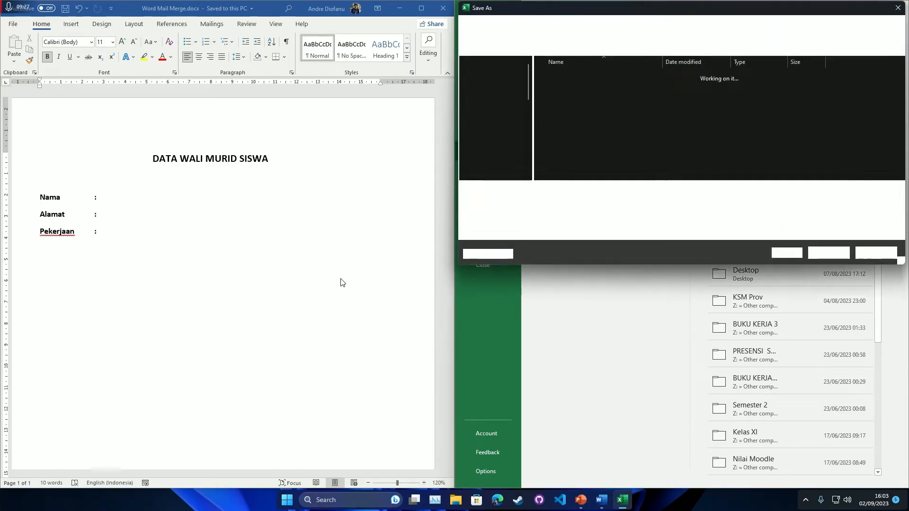
type("Excek")
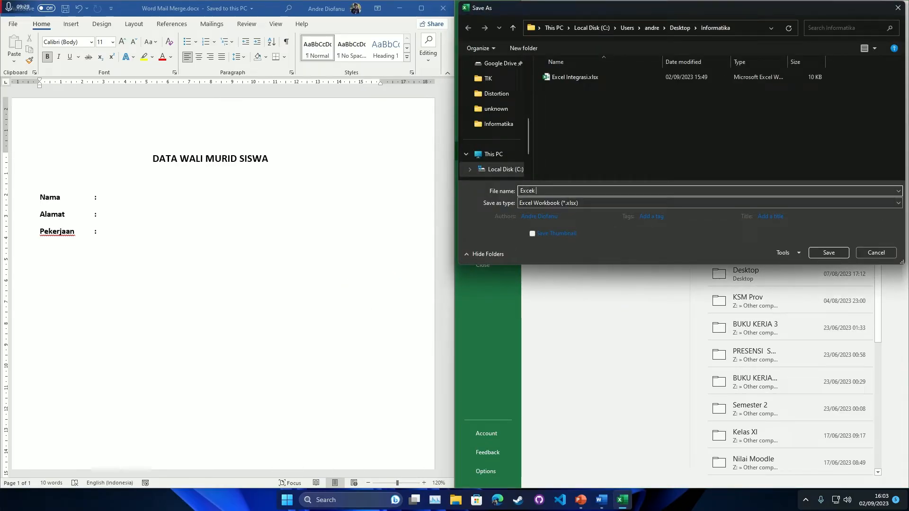
type("l Mail Merge")
key("Return")
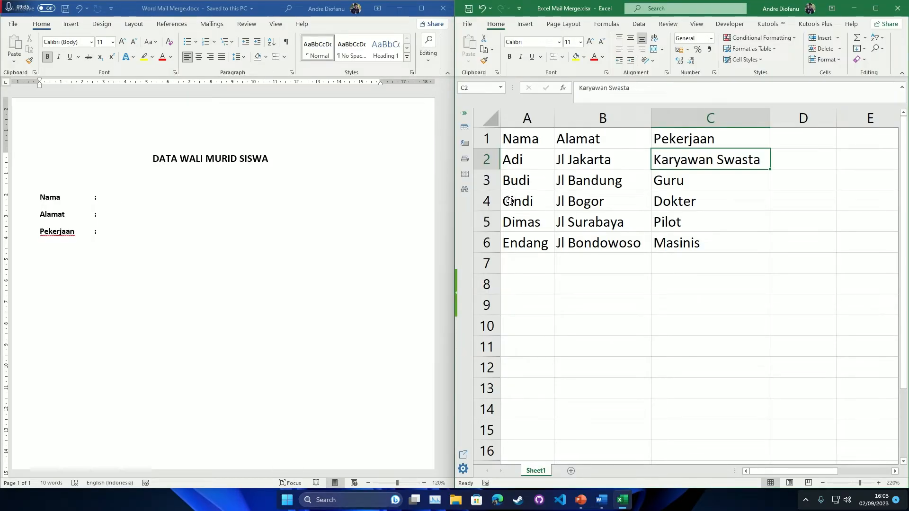
scroll(511, 201, "down", 1)
scroll(511, 201, "up", 1)
left_click(287, 207)
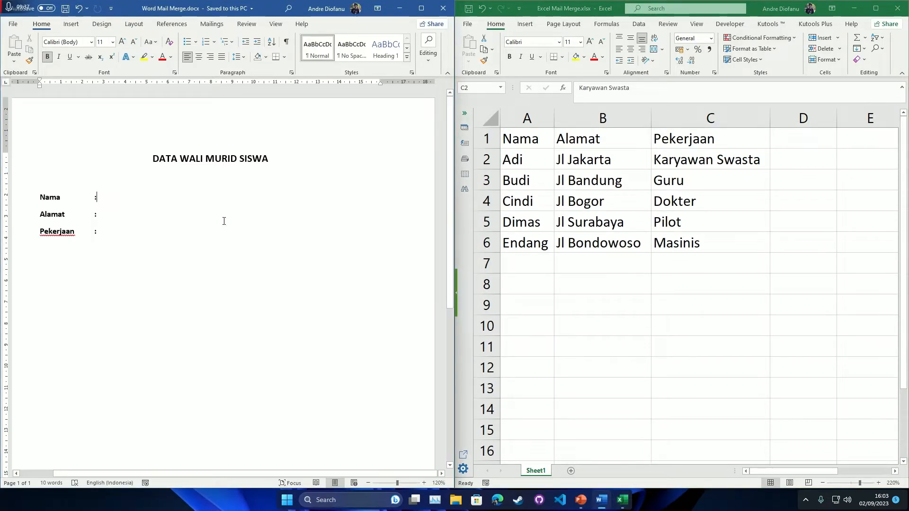
key("alt+Tab")
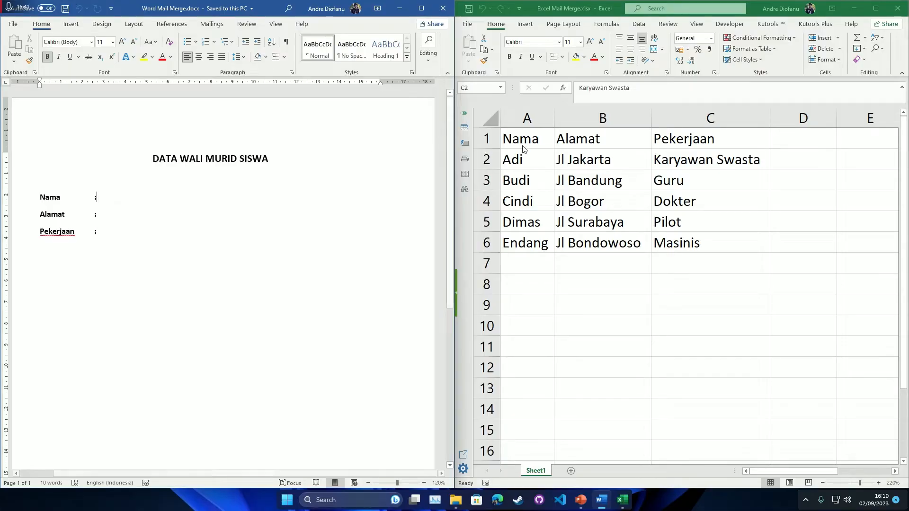
left_click(652, 159)
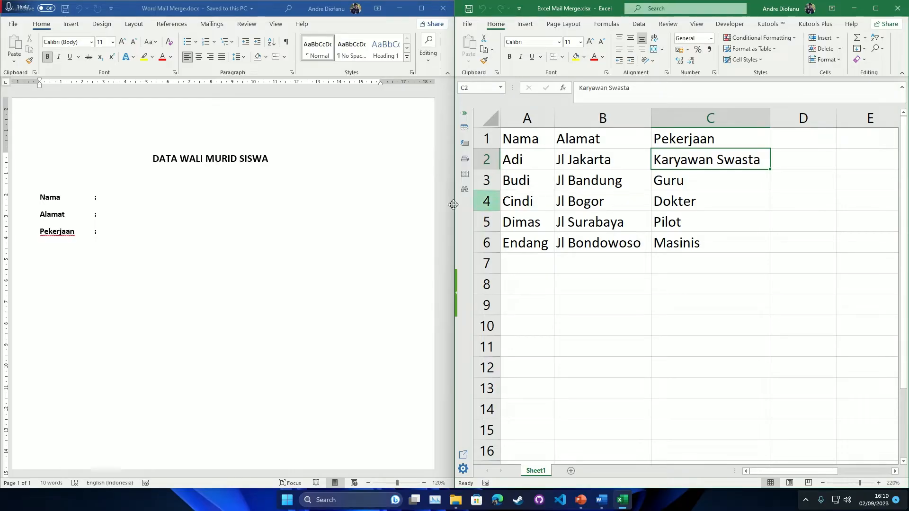
left_click(177, 205)
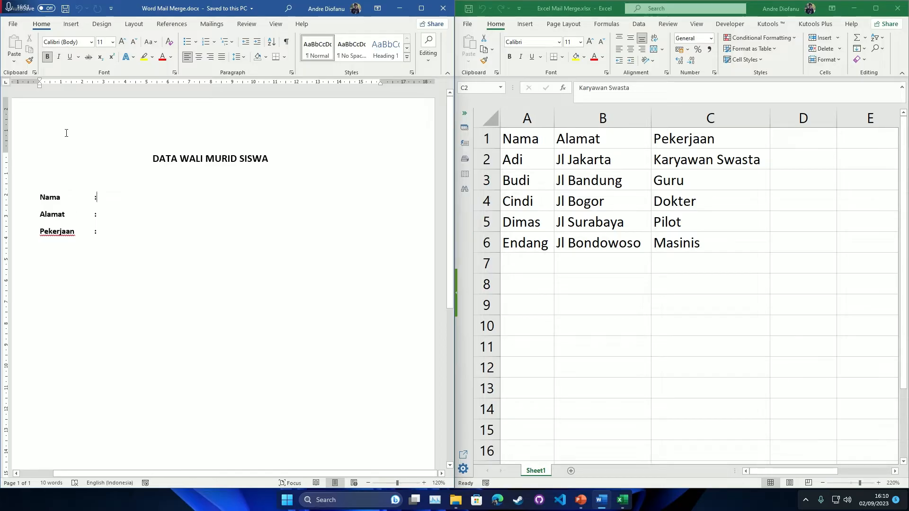
- From the Mailings tab's Select Recipients, try Type a New List, then cancel it
left_click(215, 23)
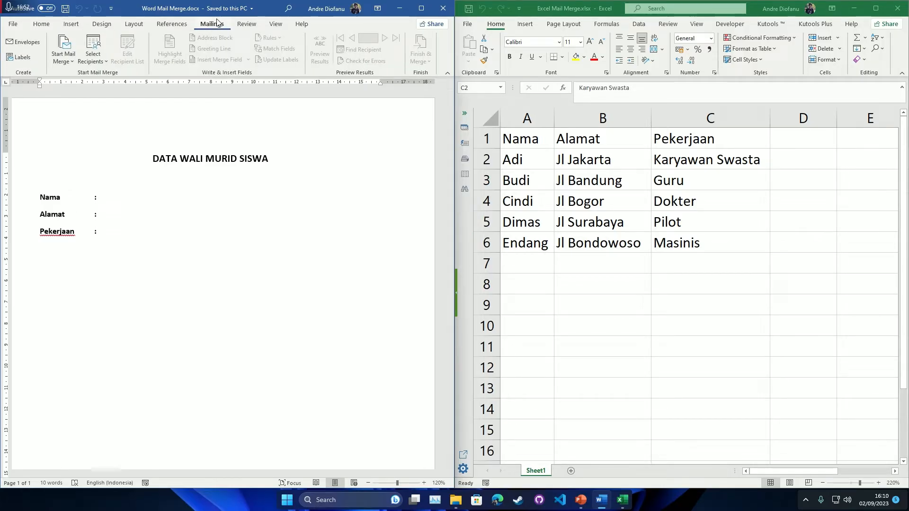
left_click(97, 56)
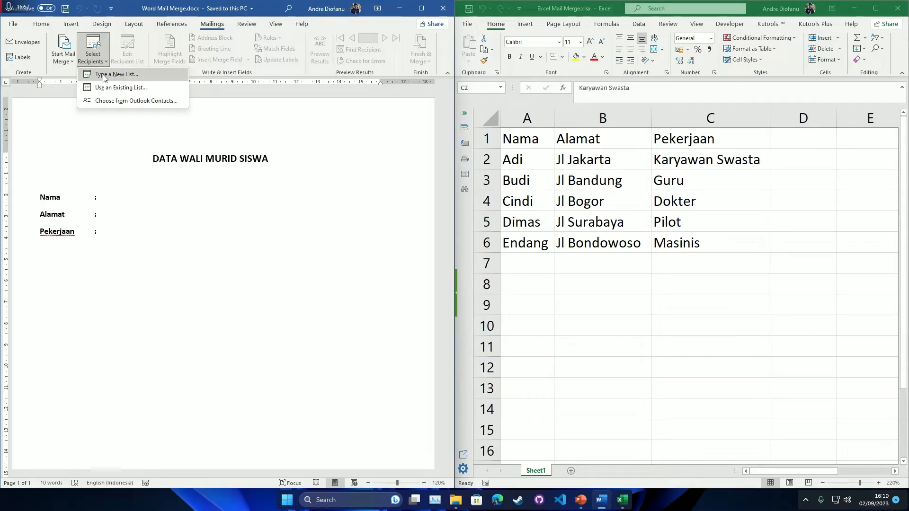
left_click(120, 75)
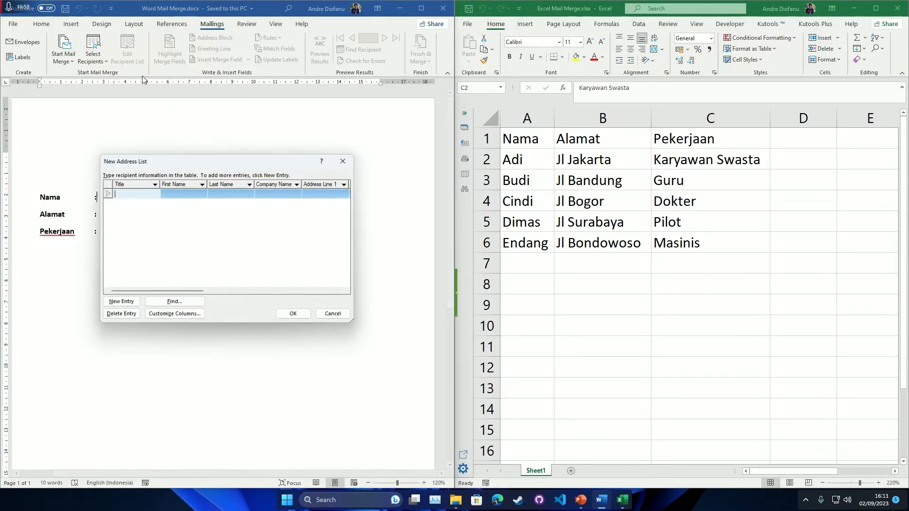
left_click(343, 161)
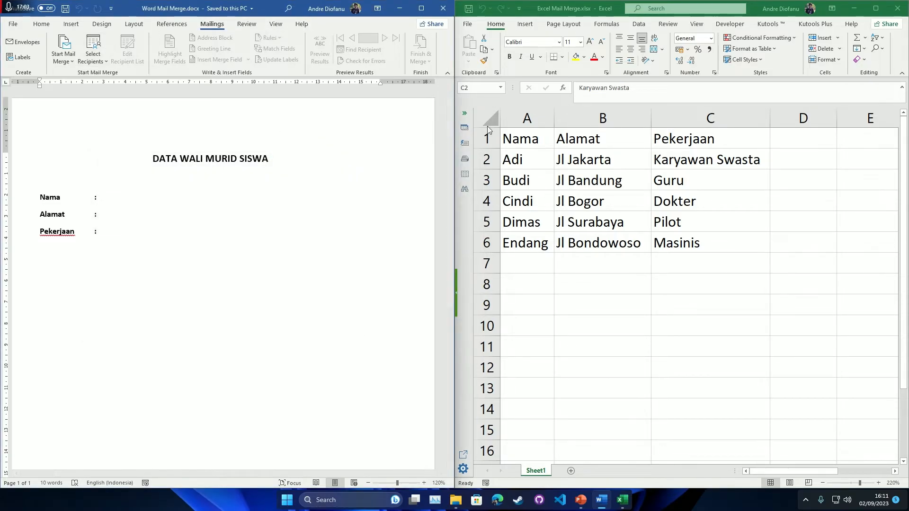
- Attach Sheet1$ of Excel Mail Merge.xlsx from the Informatika folder as the existing recipient list
left_click(93, 59)
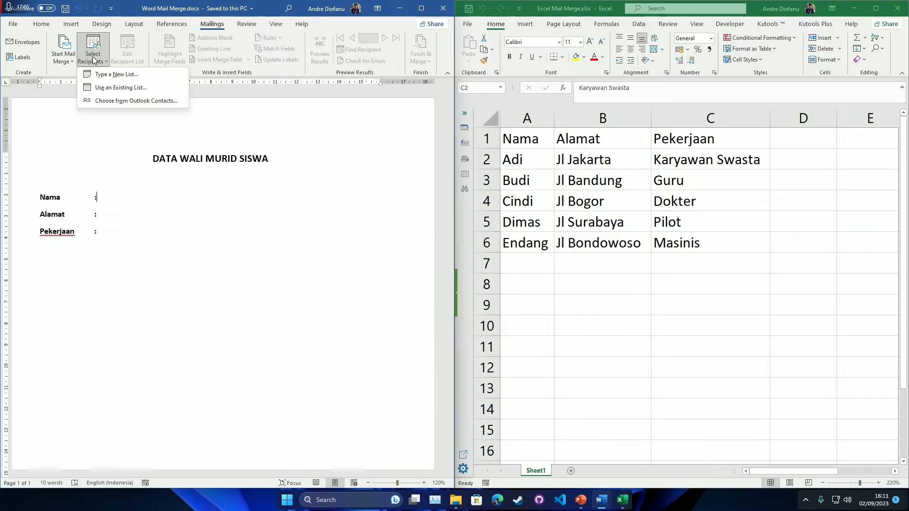
left_click(127, 88)
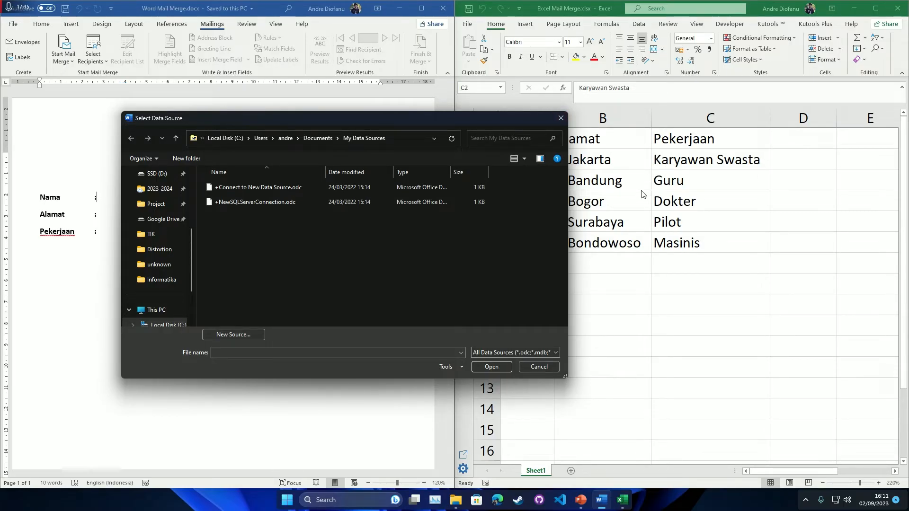
left_click(160, 280)
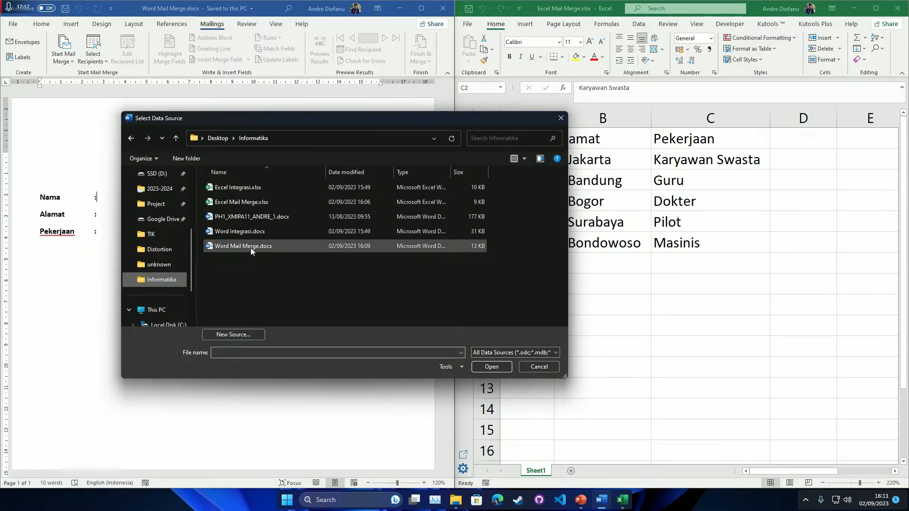
double_click(257, 203)
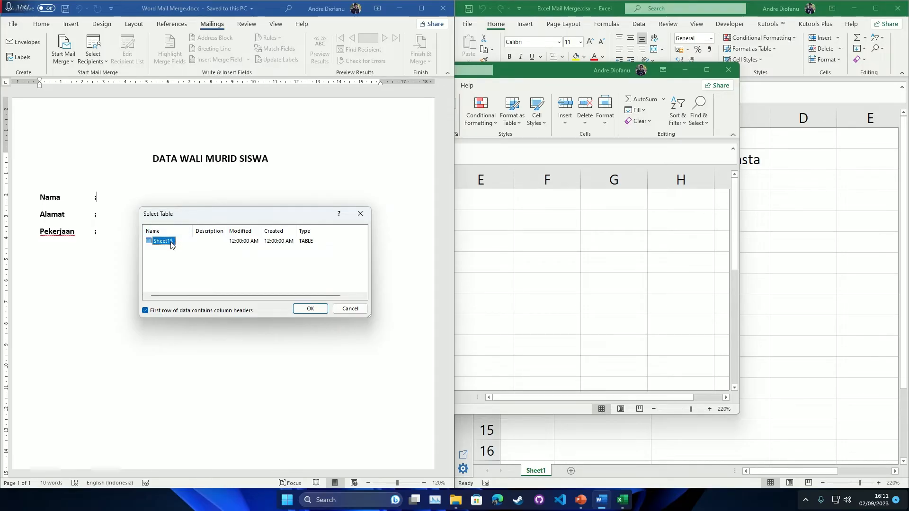
left_click(310, 309)
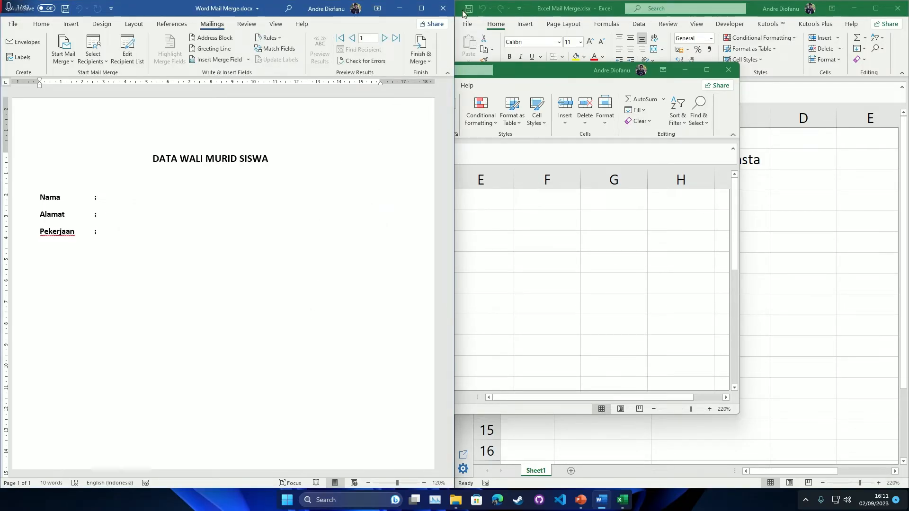
left_click(421, 9)
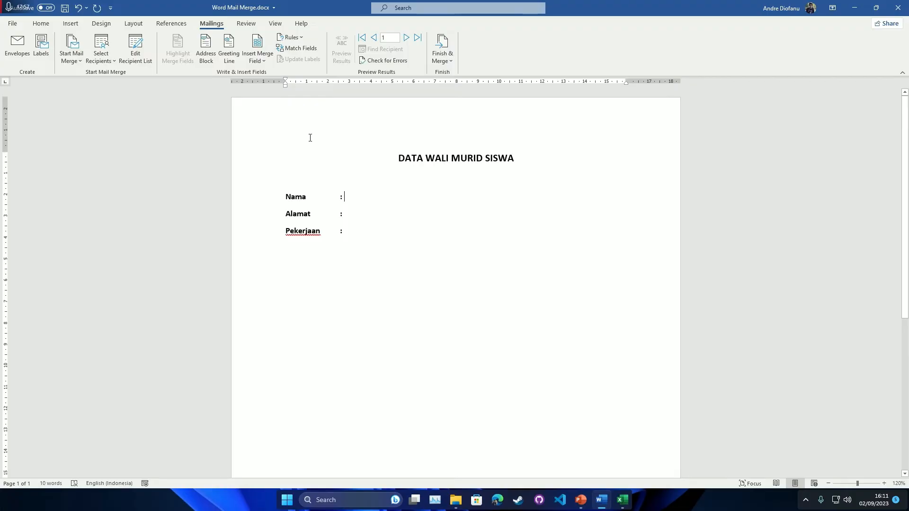
- Insert the «Nama» merge field, then check the Nama, Alamat and Pekerjaan column headers in Excel
left_click(258, 62)
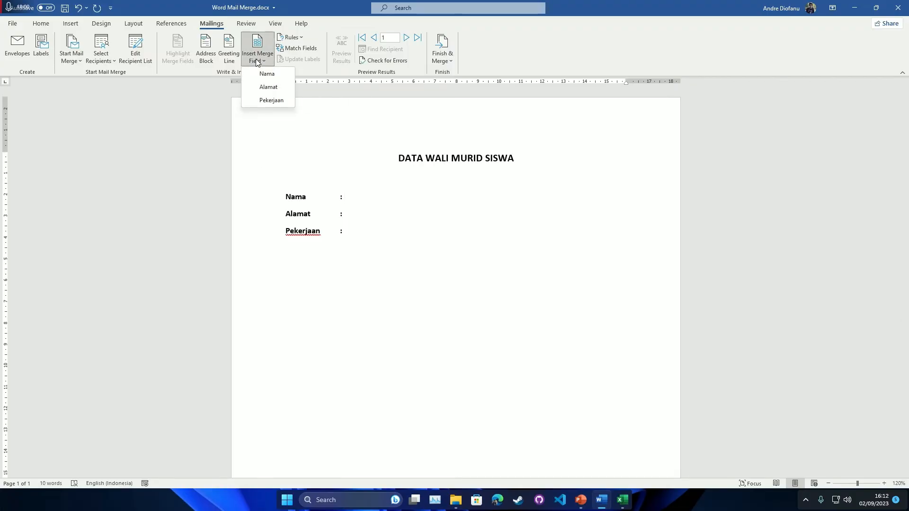
left_click(268, 74)
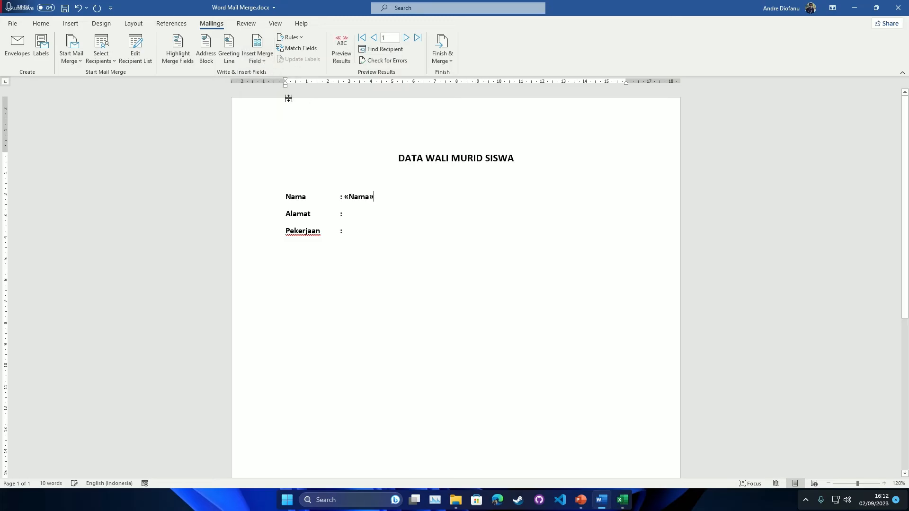
mouse_move(622, 500)
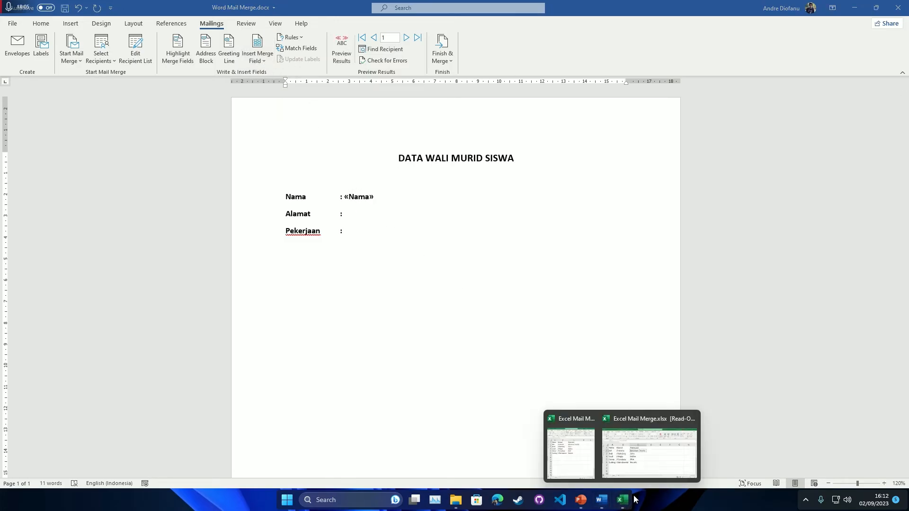
left_click(641, 426)
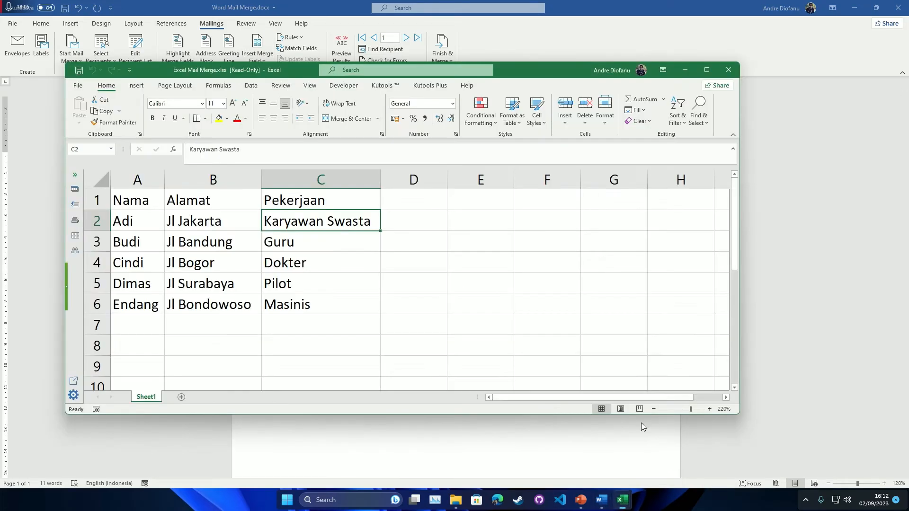
left_click(135, 201)
left_click(228, 202)
left_click(284, 201)
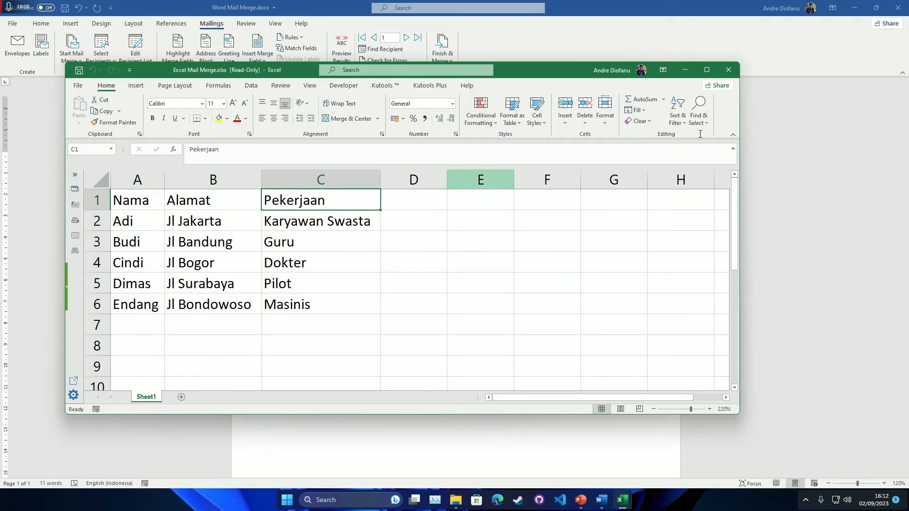
left_click(684, 71)
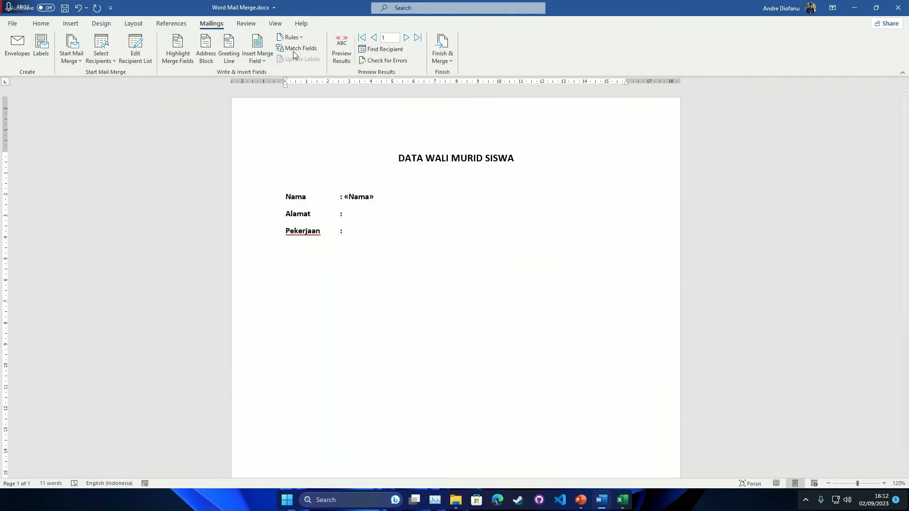
- Insert the «Alamat» and «Pekerjaan» merge fields after their colons
left_click(259, 60)
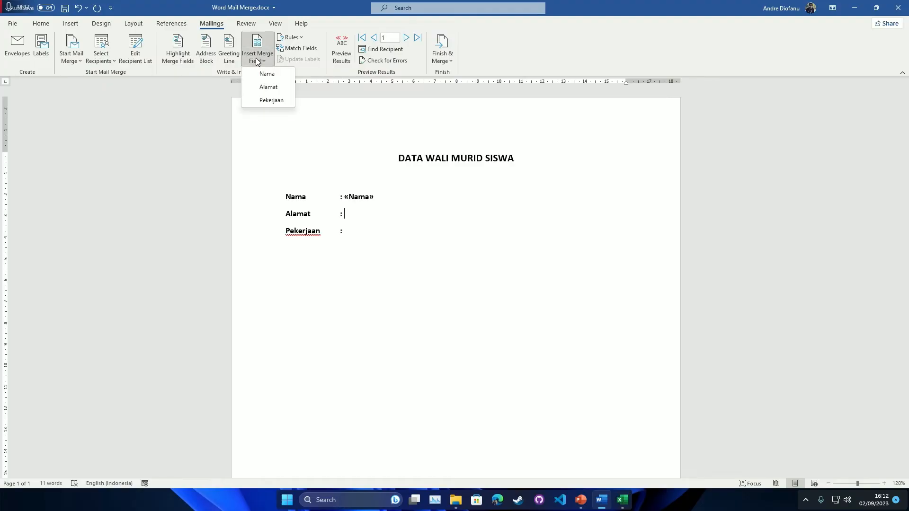
left_click(268, 88)
left_click(274, 100)
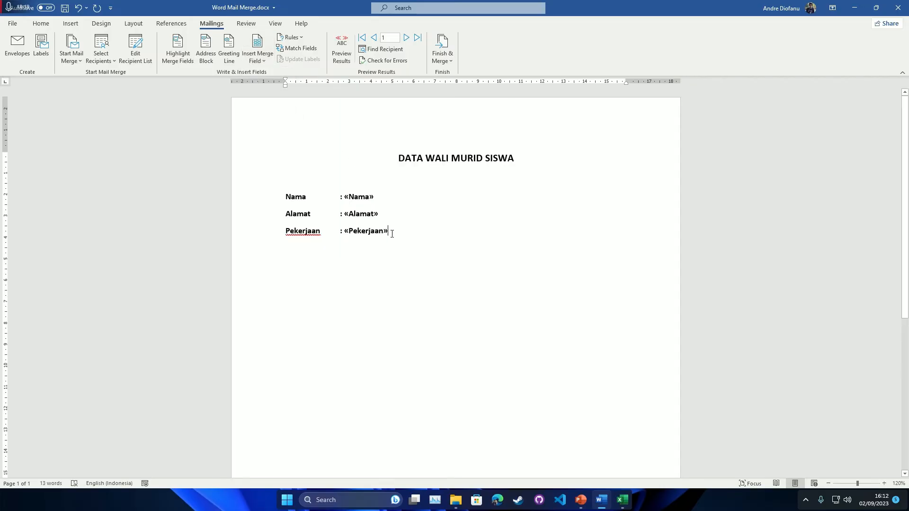
scroll(492, 240, "up", 4, "ctrl")
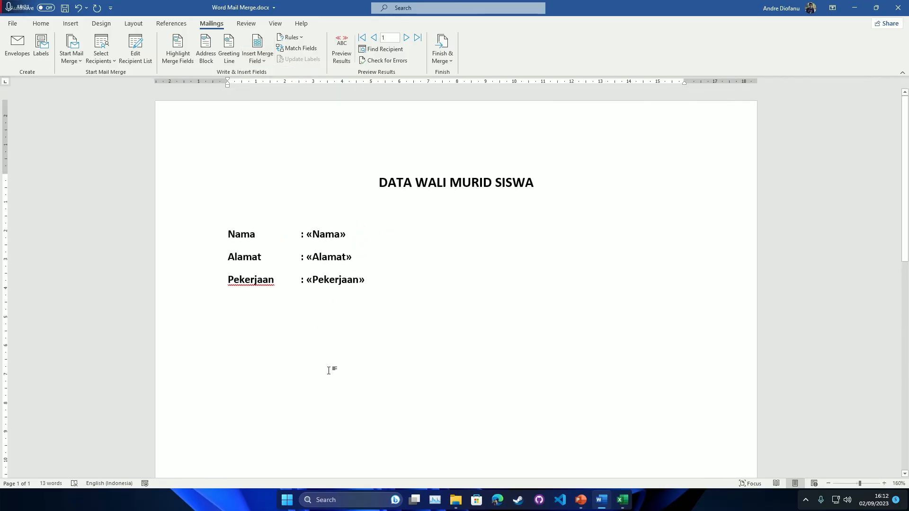
- Turn on Preview Results and step through the records, ending back on Adi
double_click(322, 235)
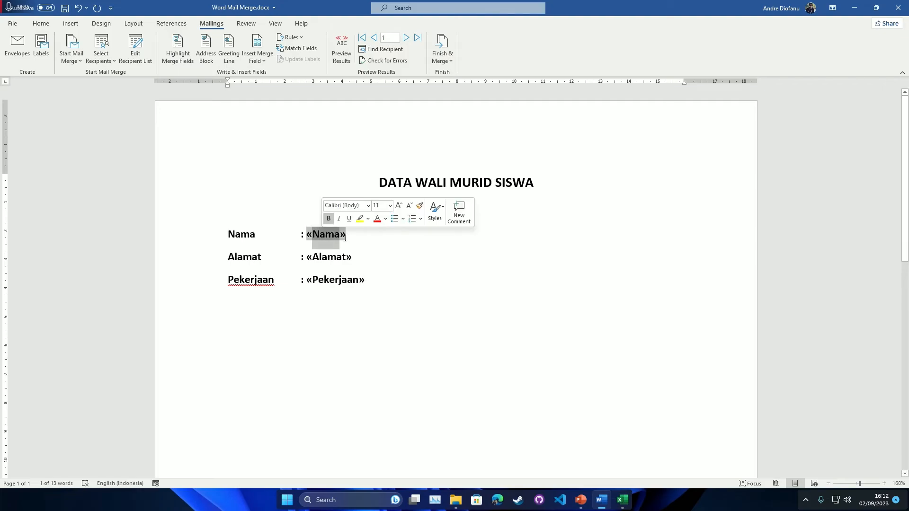
left_click(340, 236)
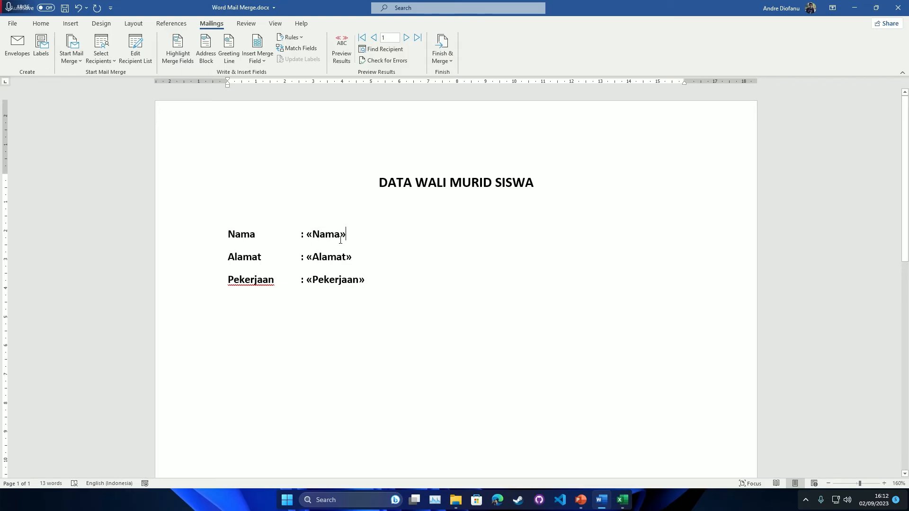
left_click(344, 54)
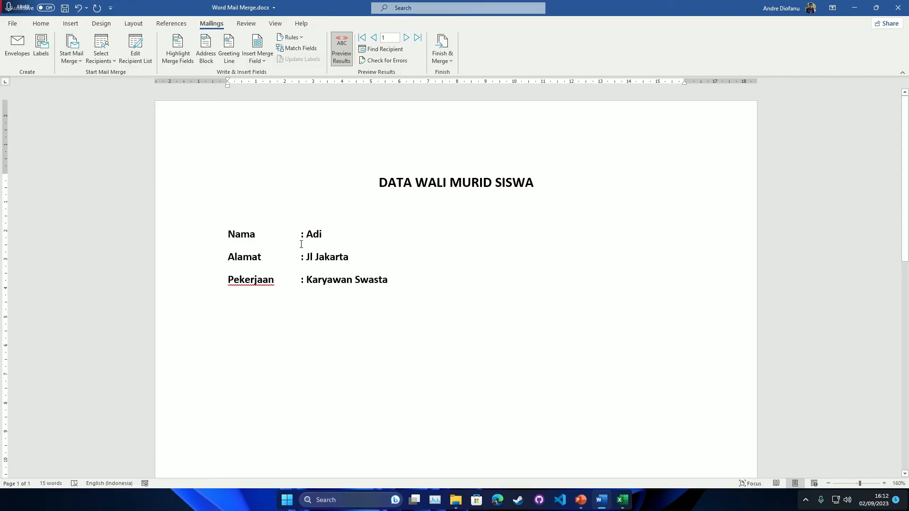
left_click(407, 38)
double_click(407, 38)
left_click(406, 38)
double_click(374, 38)
double_click(374, 38)
- Select the DATA WALI MURID SISWA title and compare it against the Excel data
left_click_drag(375, 182, 545, 184)
mouse_move(619, 504)
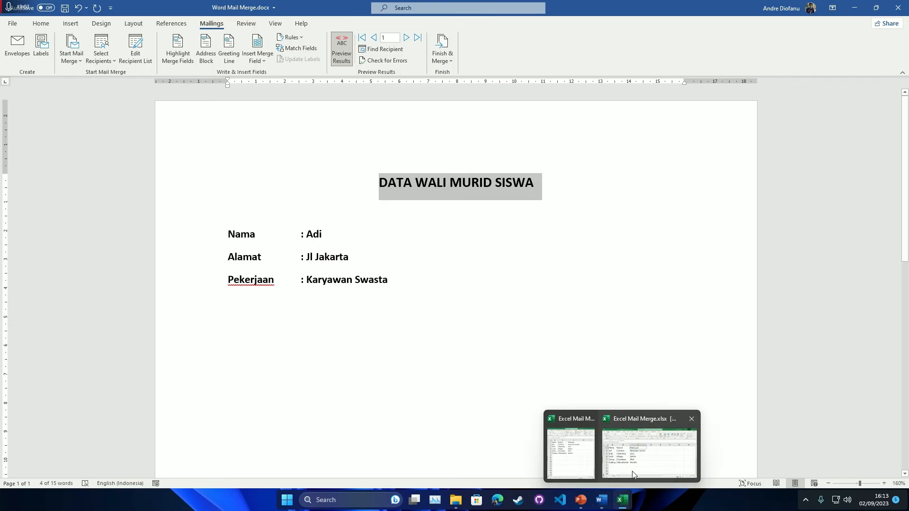
left_click(632, 466)
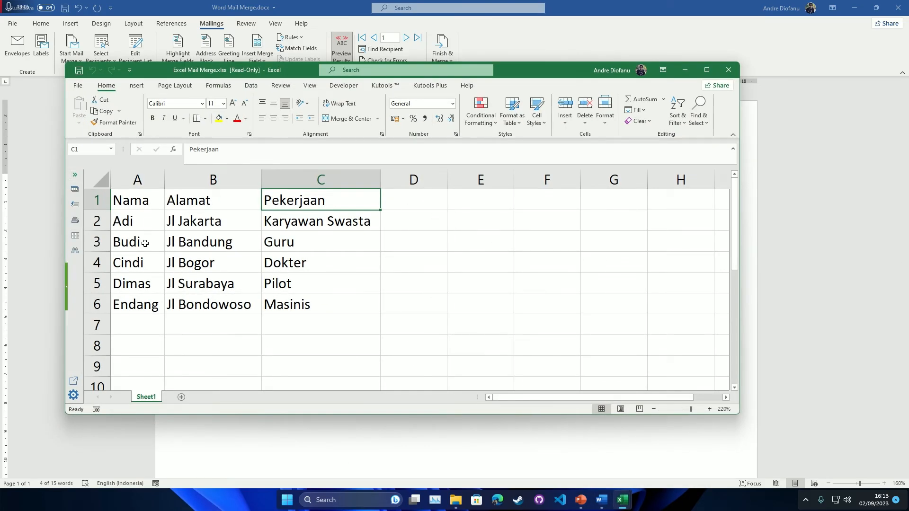
left_click(806, 223)
left_click(438, 267)
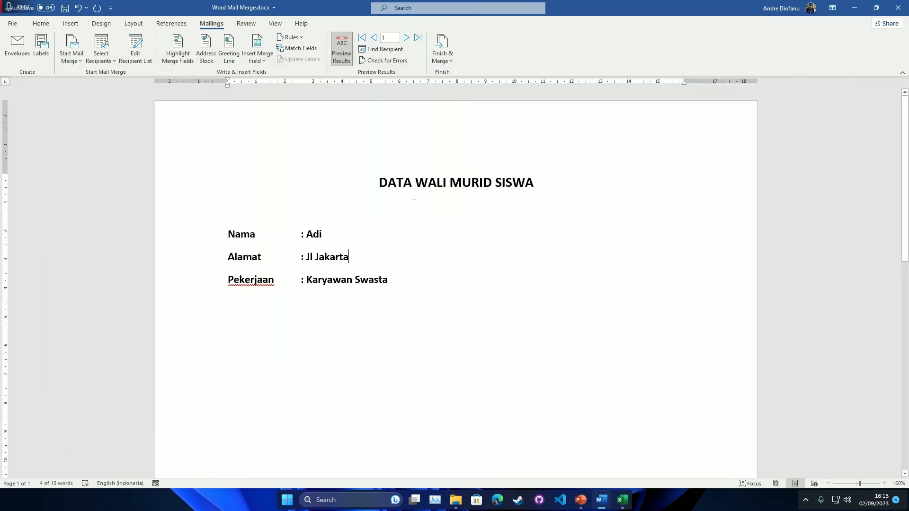
- Finish the merge with Edit Individual Documents for All records, producing five-page Letters1
left_click(445, 56)
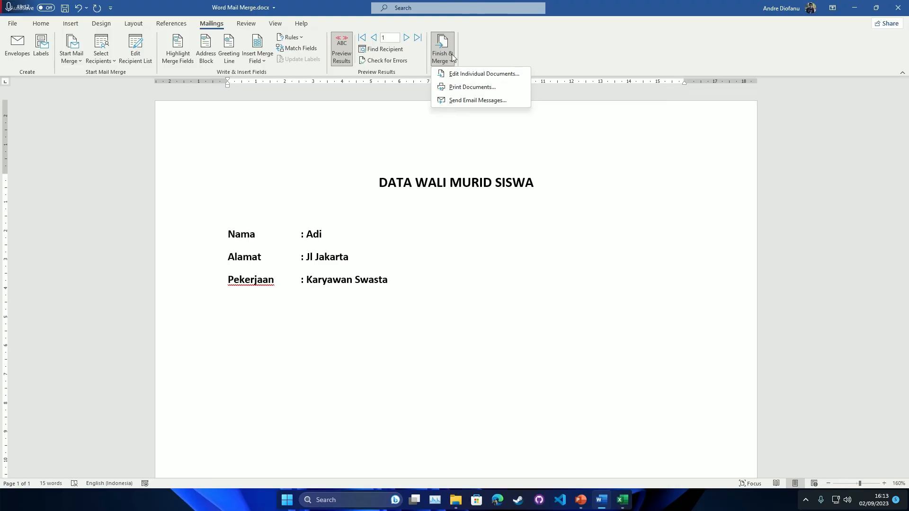
left_click(483, 74)
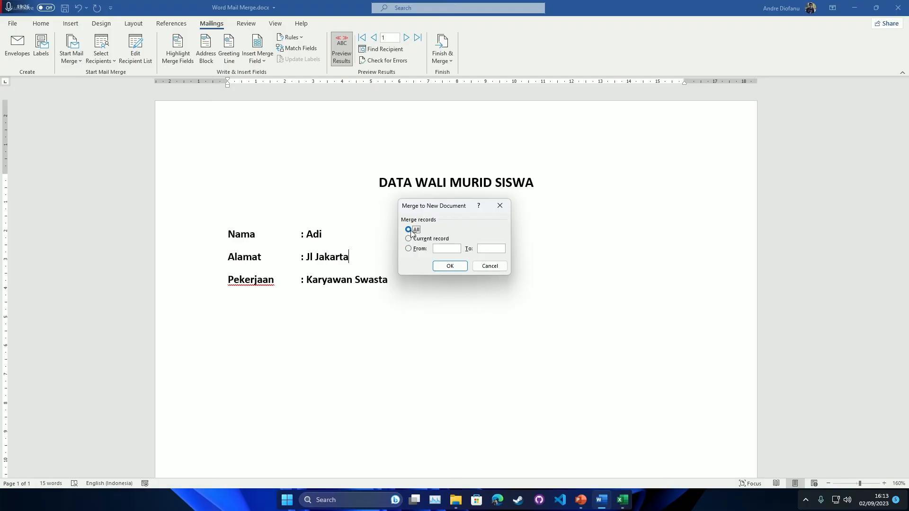
left_click(450, 267)
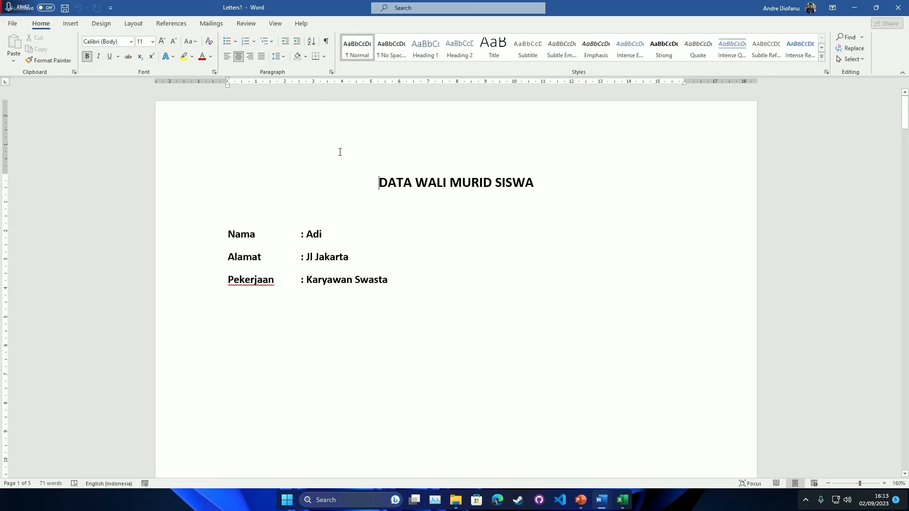
scroll(340, 152, "down", 10)
scroll(339, 153, "down", 10)
scroll(339, 153, "down", 10)
scroll(340, 154, "down", 10)
scroll(340, 154, "down", 8)
left_click_drag(308, 195, 227, 198)
left_click(299, 199)
scroll(292, 197, "down", 3)
scroll(292, 198, "down", 10)
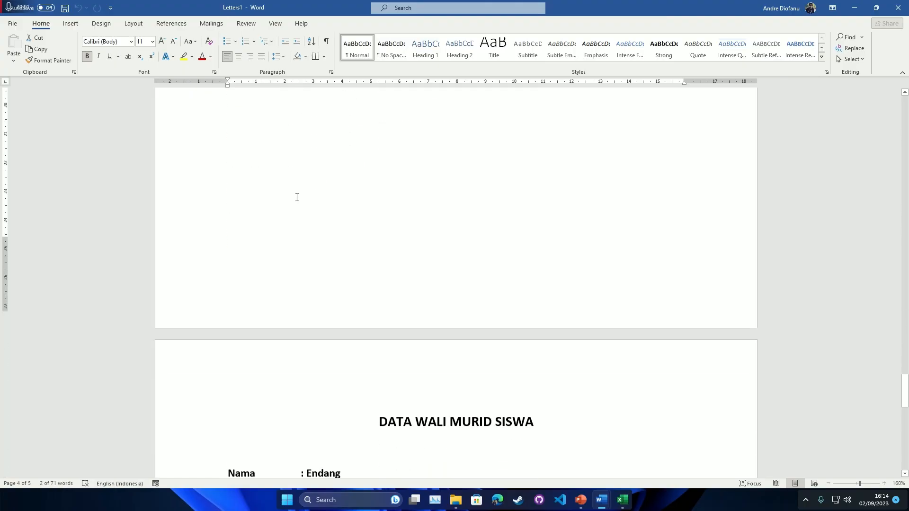
scroll(297, 197, "up", 4)
scroll(297, 197, "up", 15)
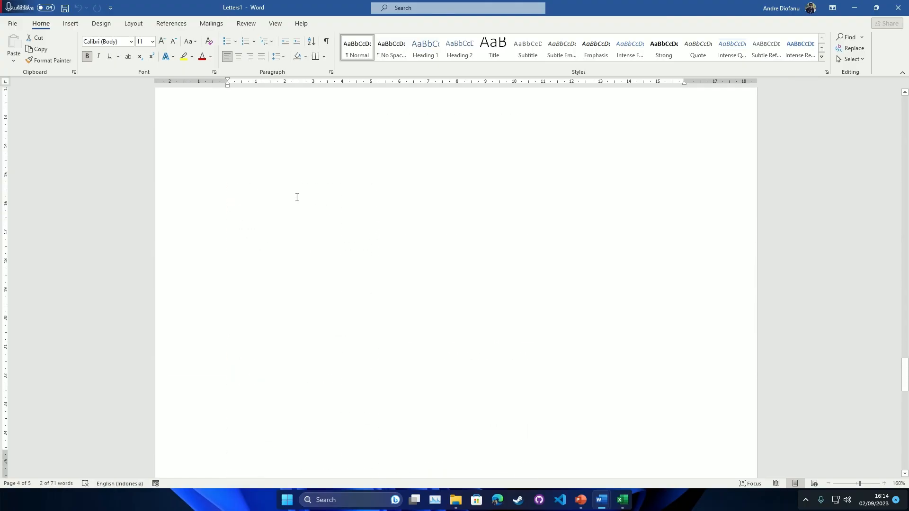
scroll(296, 197, "up", 15)
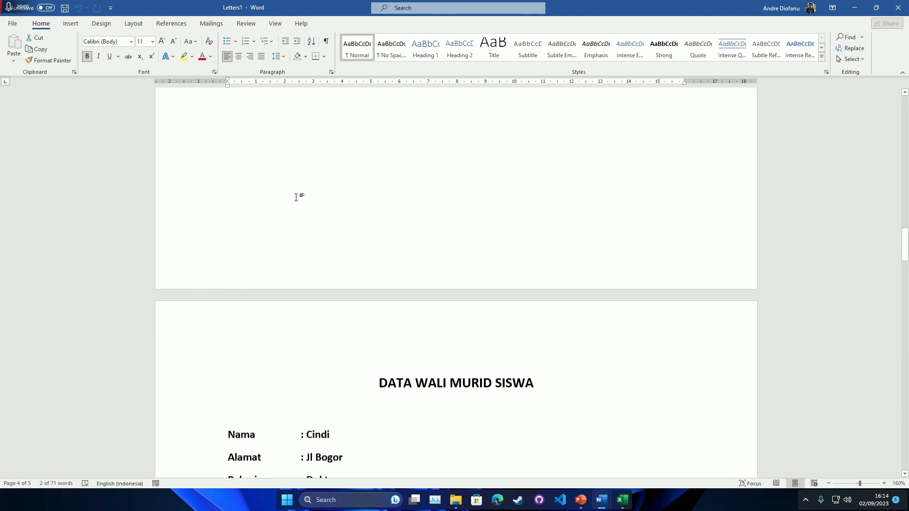
scroll(312, 193, "up", 15)
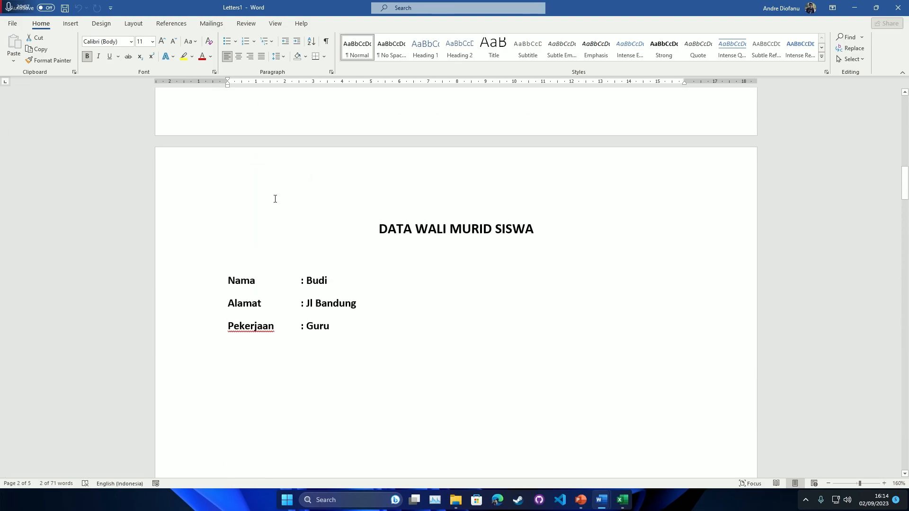
scroll(325, 185, "up", 4)
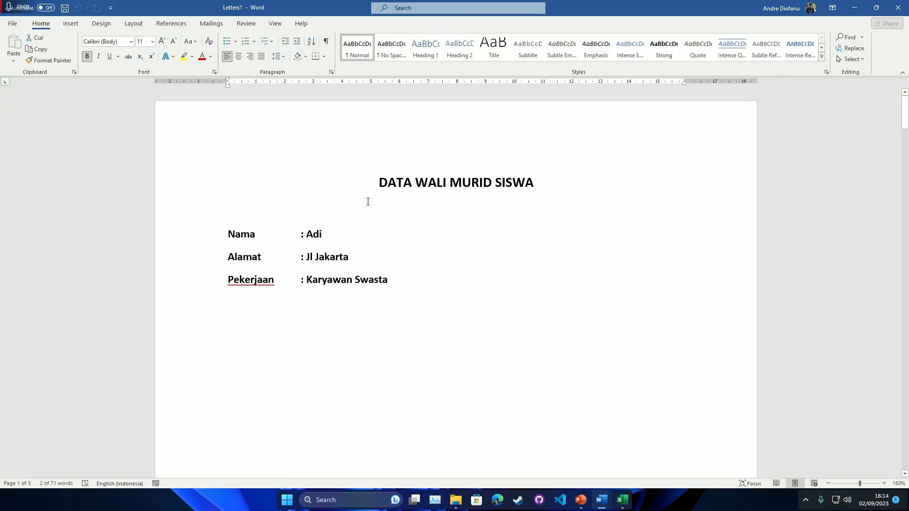